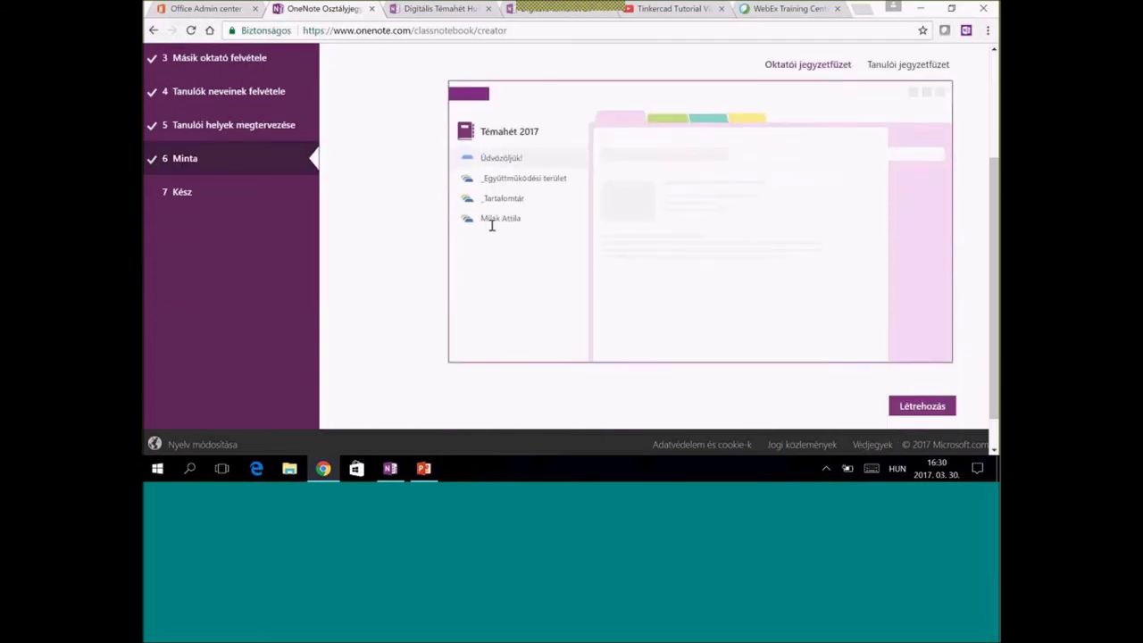
Step: Preview the student version of the notebook and create the Témahét 2017 class notebook
{"action": "left_click", "coordinate": [908, 64]}
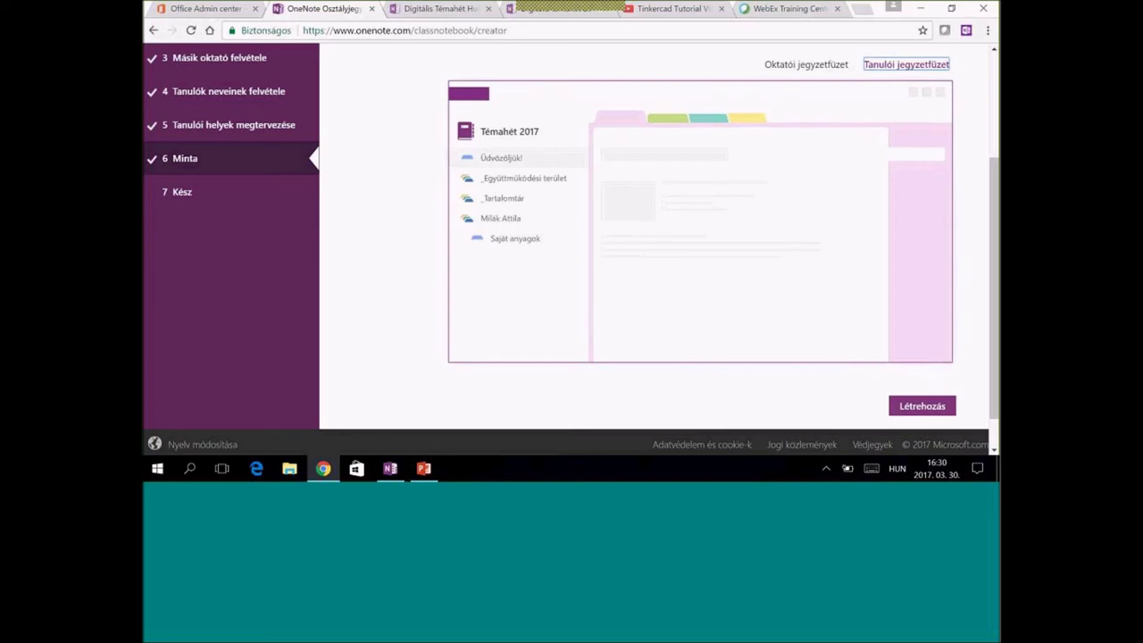
{"action": "left_click", "coordinate": [930, 407]}
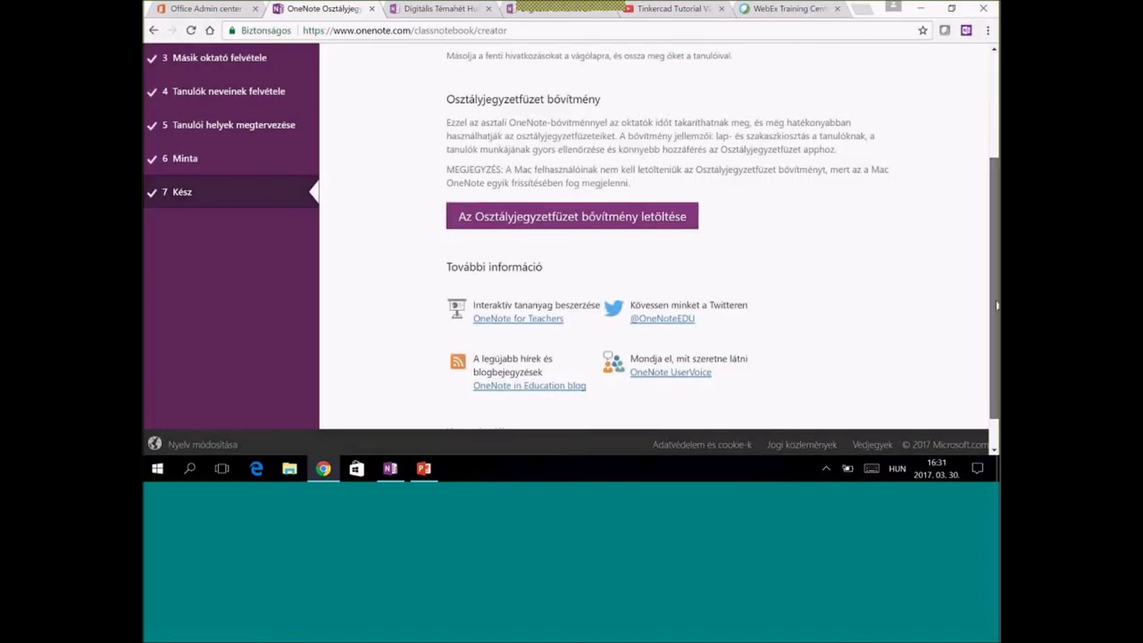
Step: Open the new Témahét 2017 notebook in OneNote 2016, accepting the security notice for its link
{"action": "scroll", "coordinate": [991, 322], "scroll_direction": "down", "scroll_amount": 1}
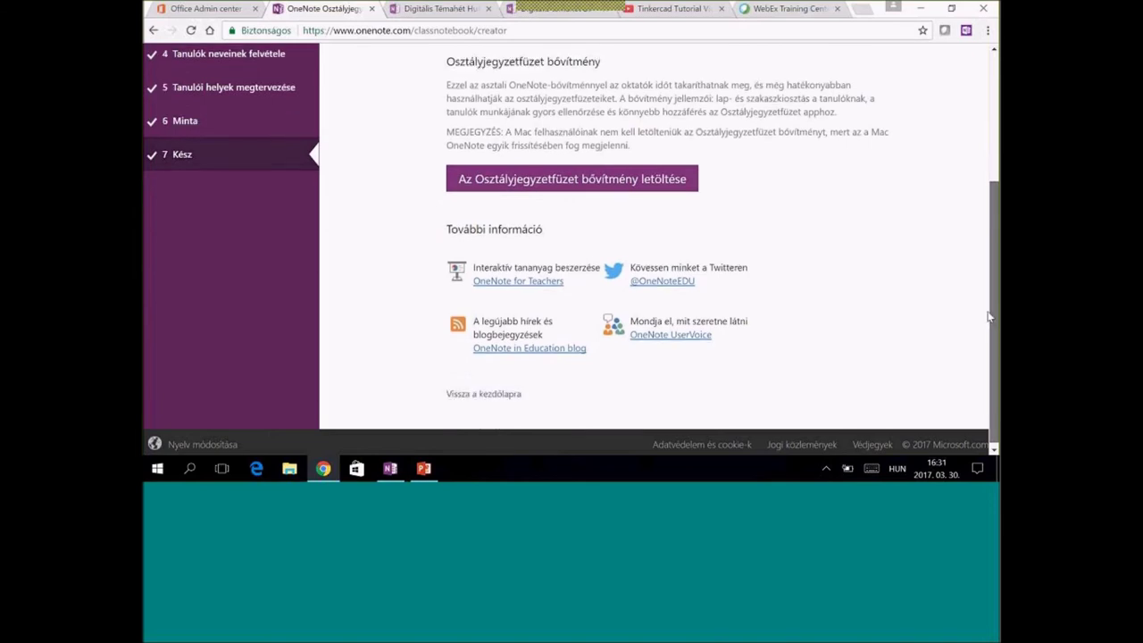
{"action": "scroll", "coordinate": [893, 340], "scroll_direction": "up", "scroll_amount": 1}
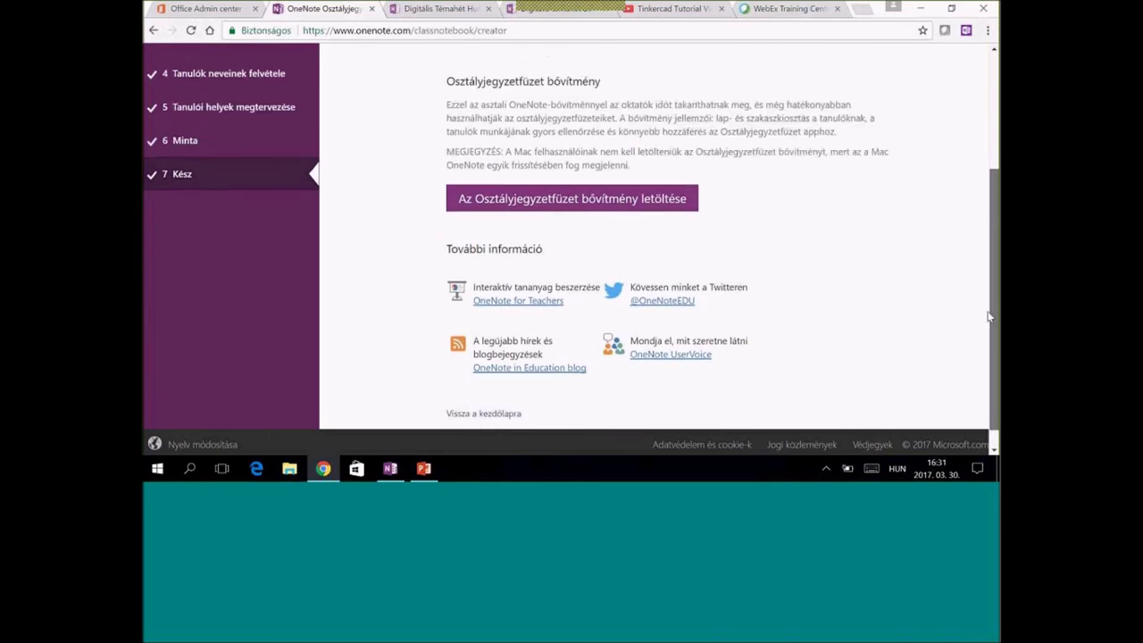
{"action": "scroll", "coordinate": [675, 390], "scroll_direction": "down", "scroll_amount": 1}
{"action": "left_click", "coordinate": [675, 390]}
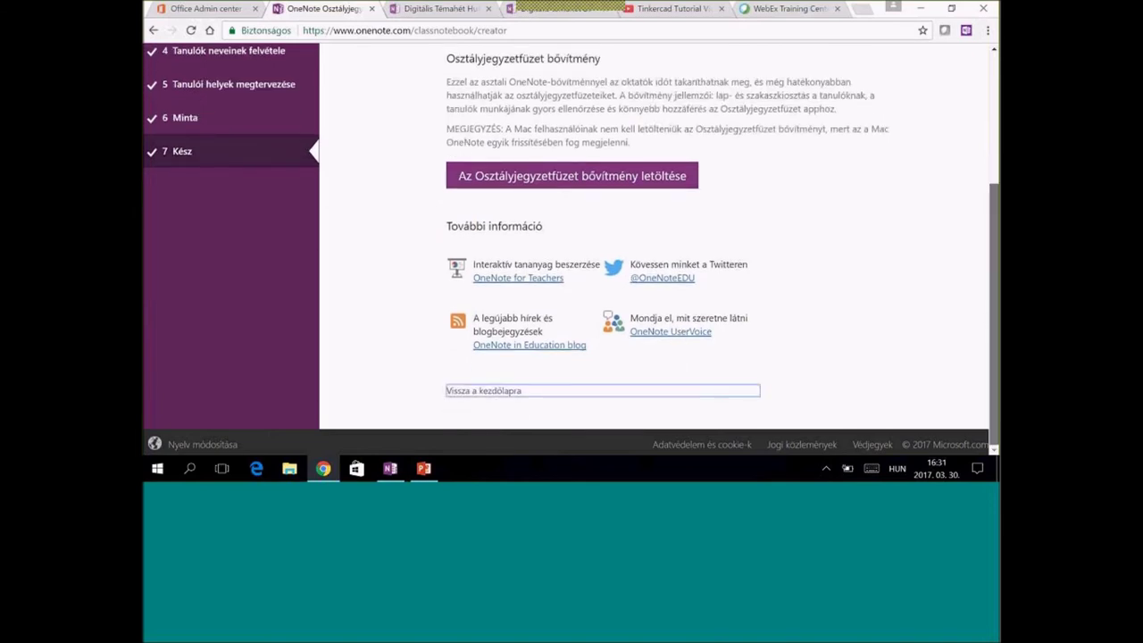
{"action": "scroll", "coordinate": [996, 86], "scroll_direction": "up", "scroll_amount": 2}
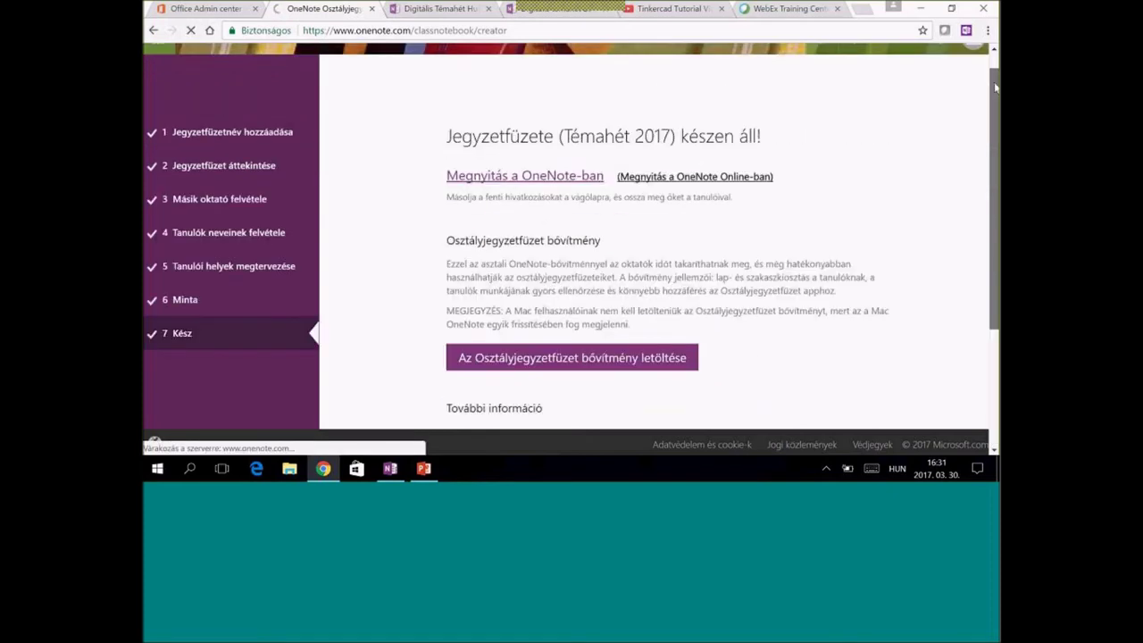
{"action": "scroll", "coordinate": [996, 87], "scroll_direction": "up", "scroll_amount": 1}
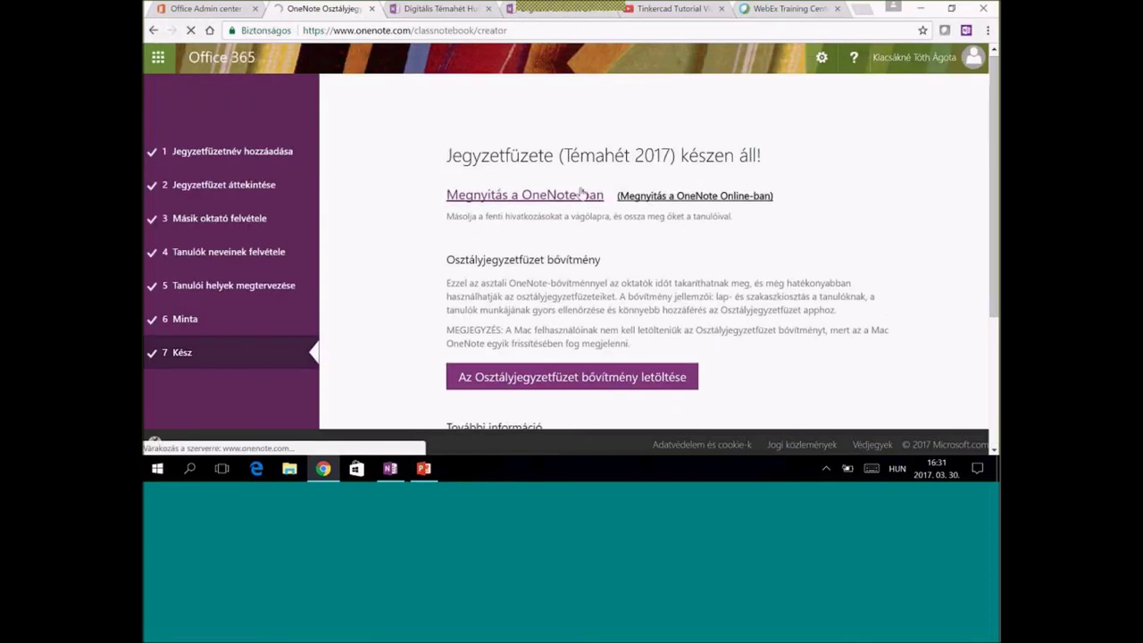
{"action": "left_click", "coordinate": [542, 202]}
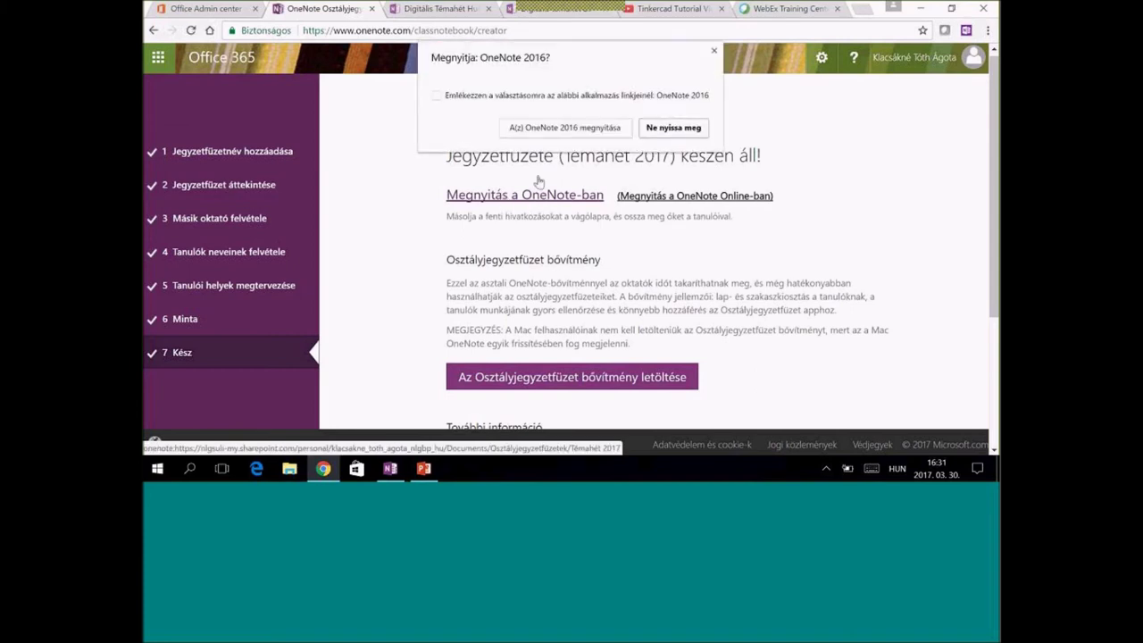
{"action": "left_click", "coordinate": [540, 130]}
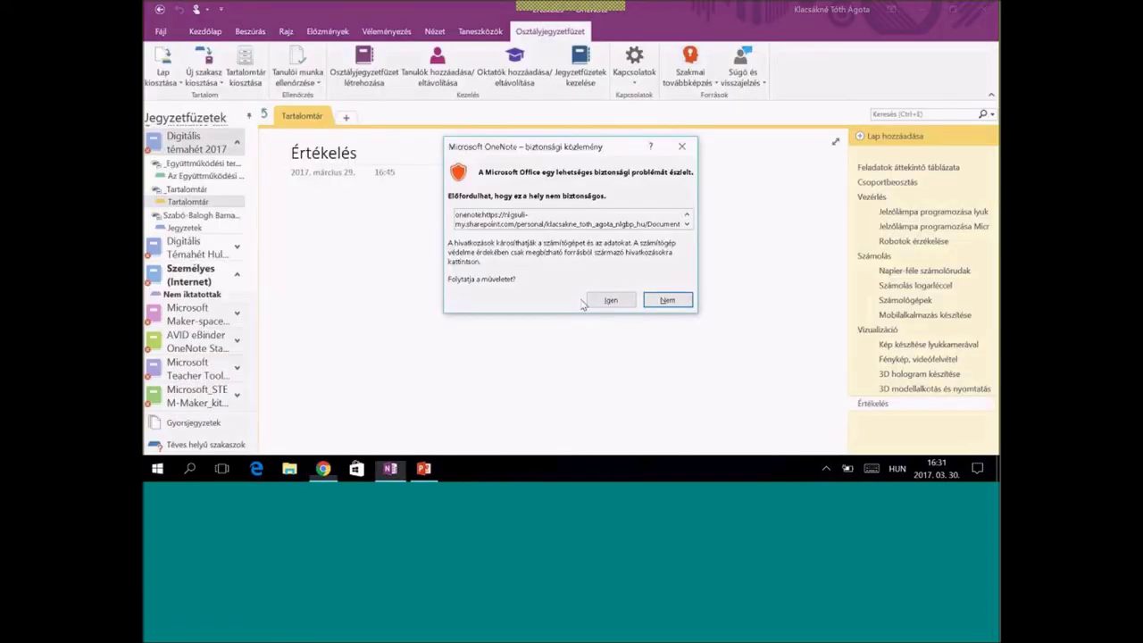
{"action": "left_click", "coordinate": [624, 308]}
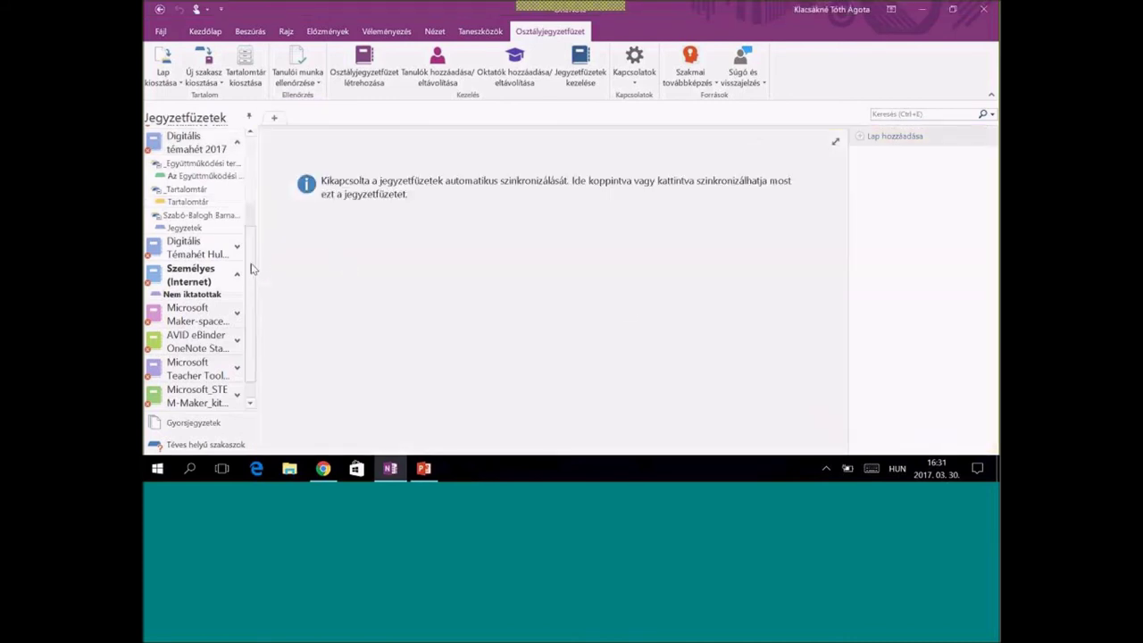
Step: Find Témahét 2017 in the notebook list and review the synchronization status of the shared notebooks
{"action": "left_click_drag", "start_coordinate": [251, 269], "coordinate": [254, 203]}
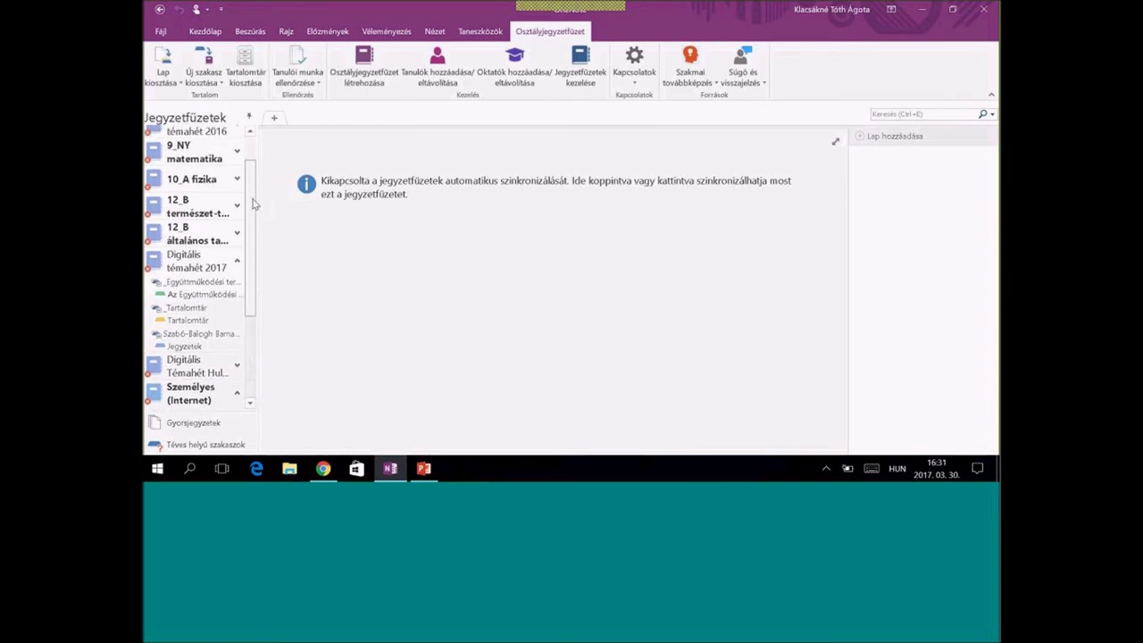
{"action": "scroll", "coordinate": [253, 203], "scroll_direction": "down", "scroll_amount": 4}
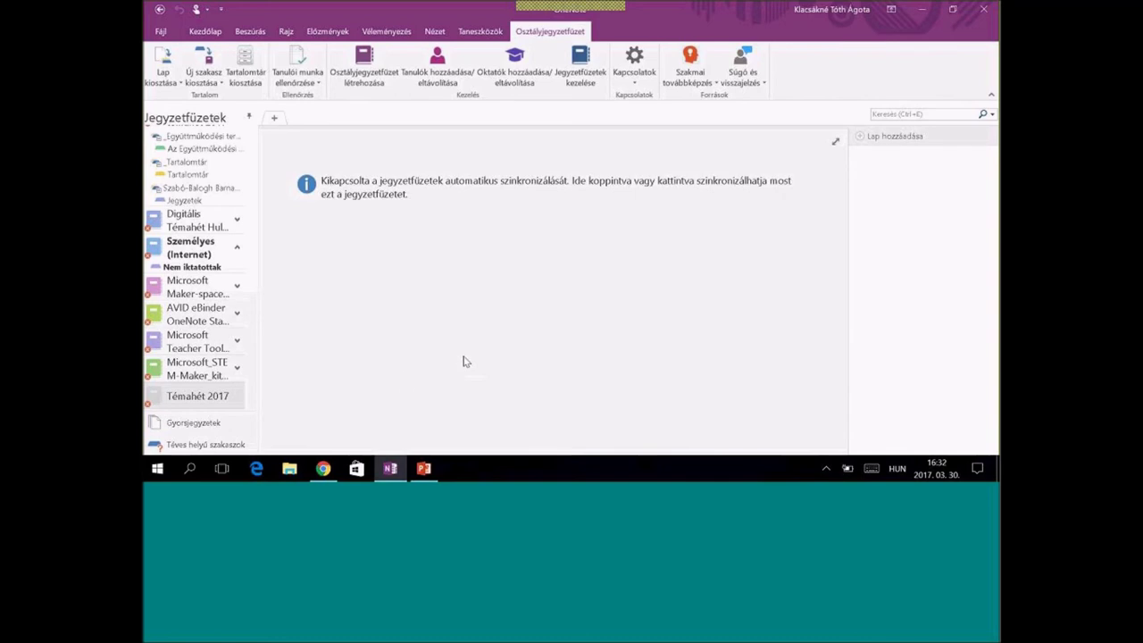
{"action": "right_click", "coordinate": [207, 397]}
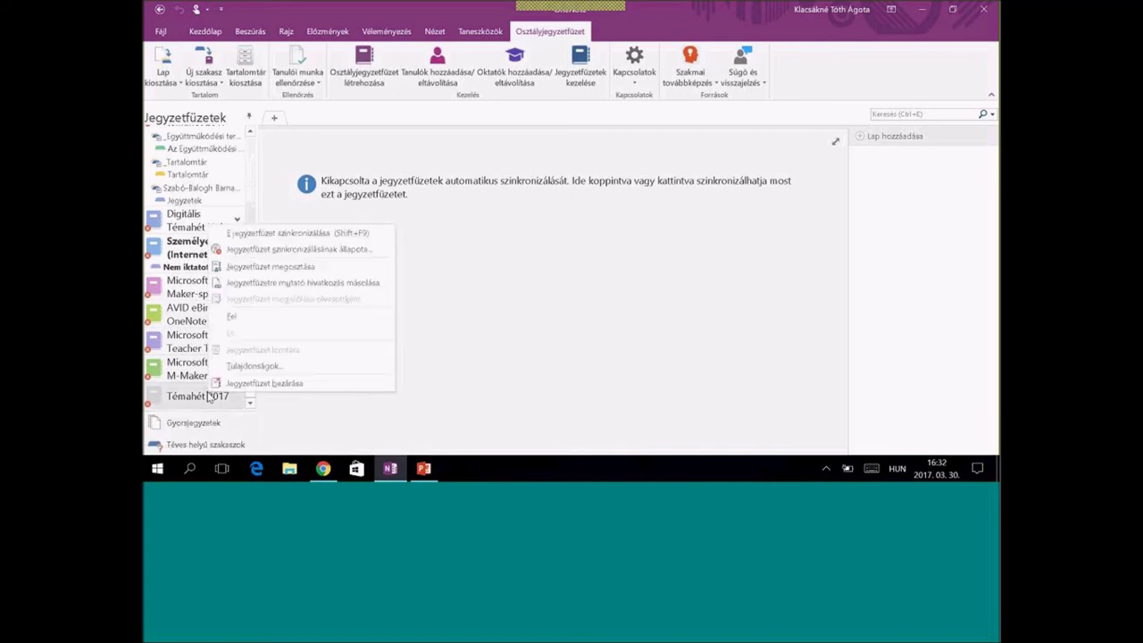
{"action": "left_click", "coordinate": [281, 250]}
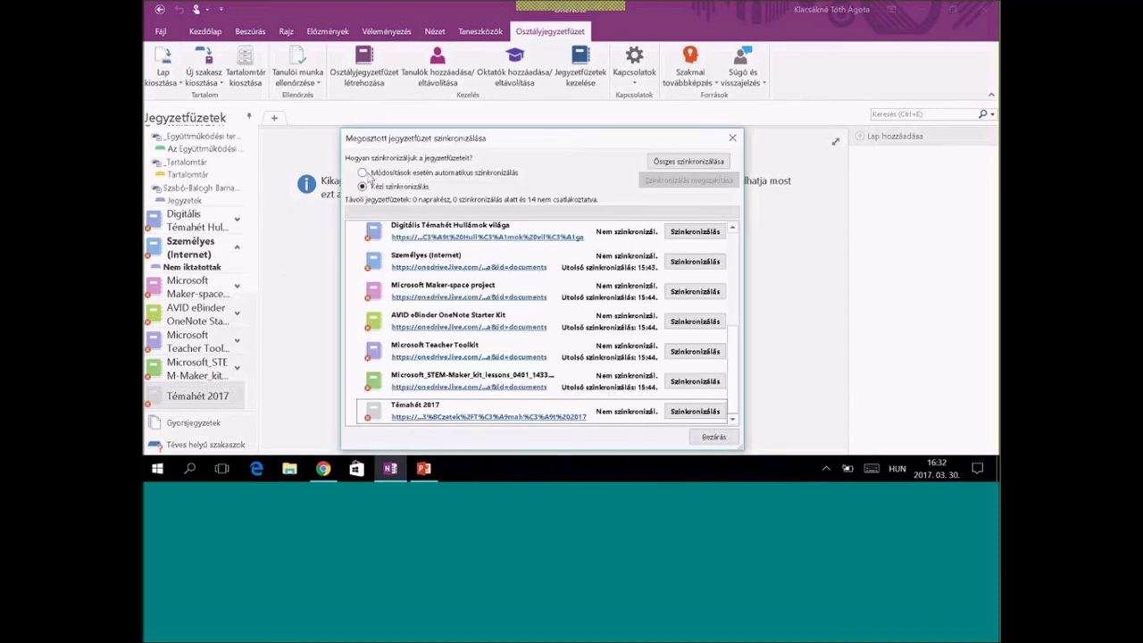
{"action": "left_click", "coordinate": [735, 251]}
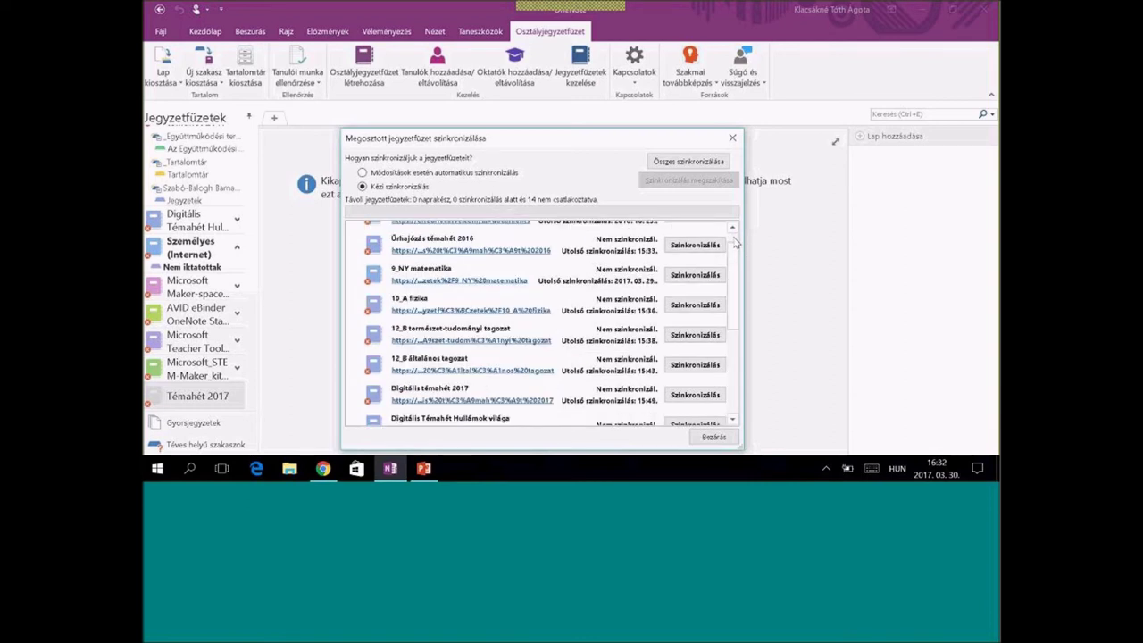
{"action": "left_click", "coordinate": [734, 241]}
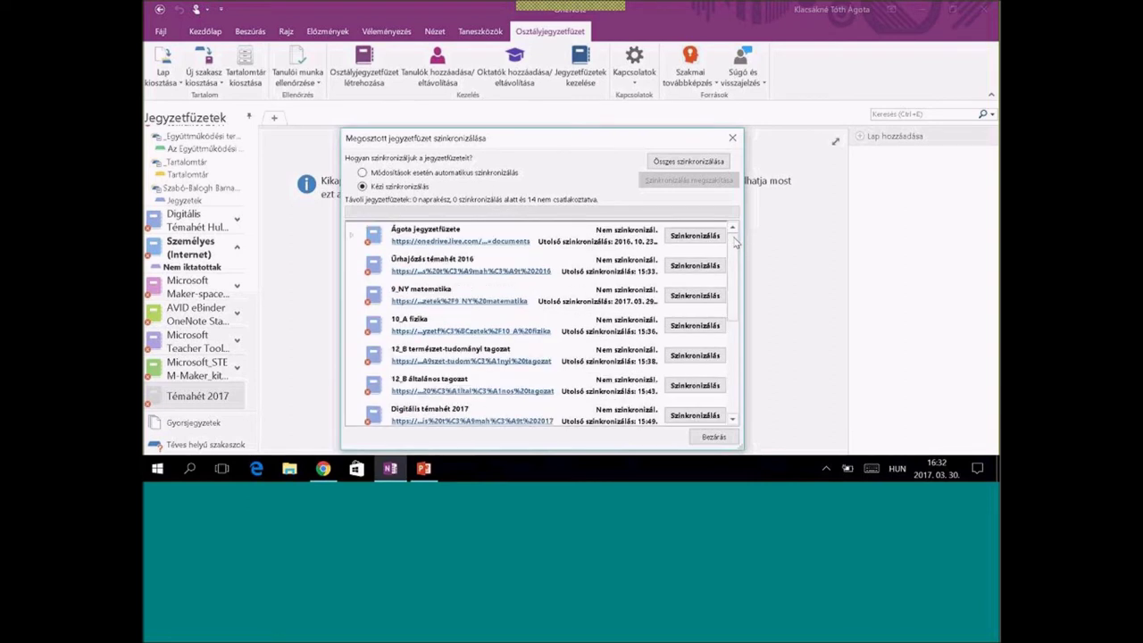
{"action": "left_click", "coordinate": [733, 140]}
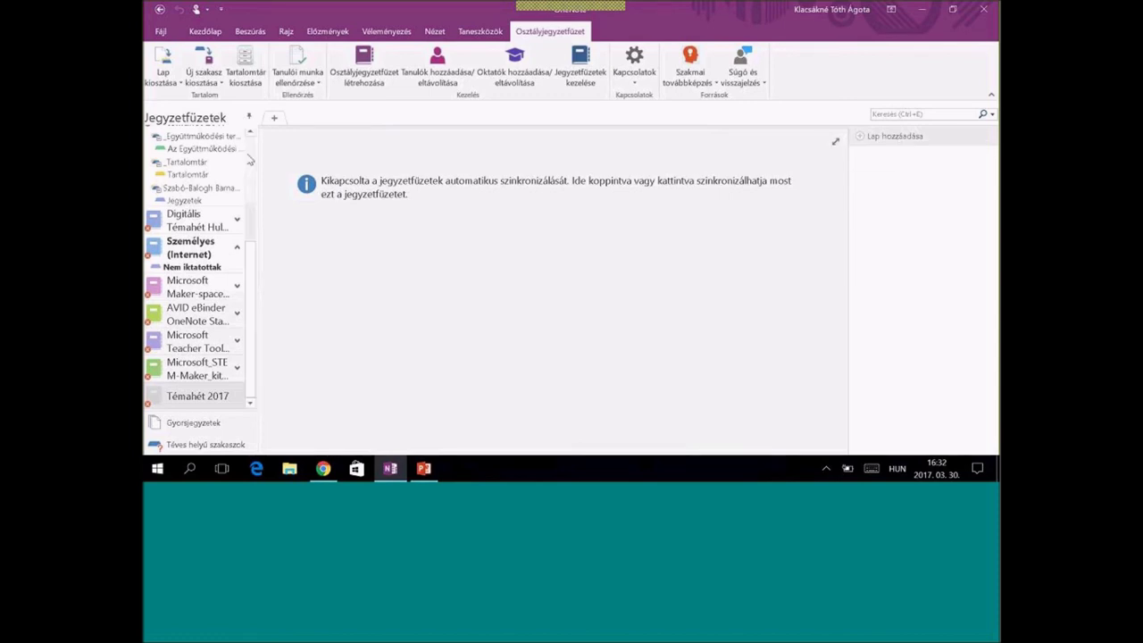
Step: Add a new section with its default name to the Témahét 2017 notebook and synchronize the notebook
{"action": "left_click", "coordinate": [276, 119]}
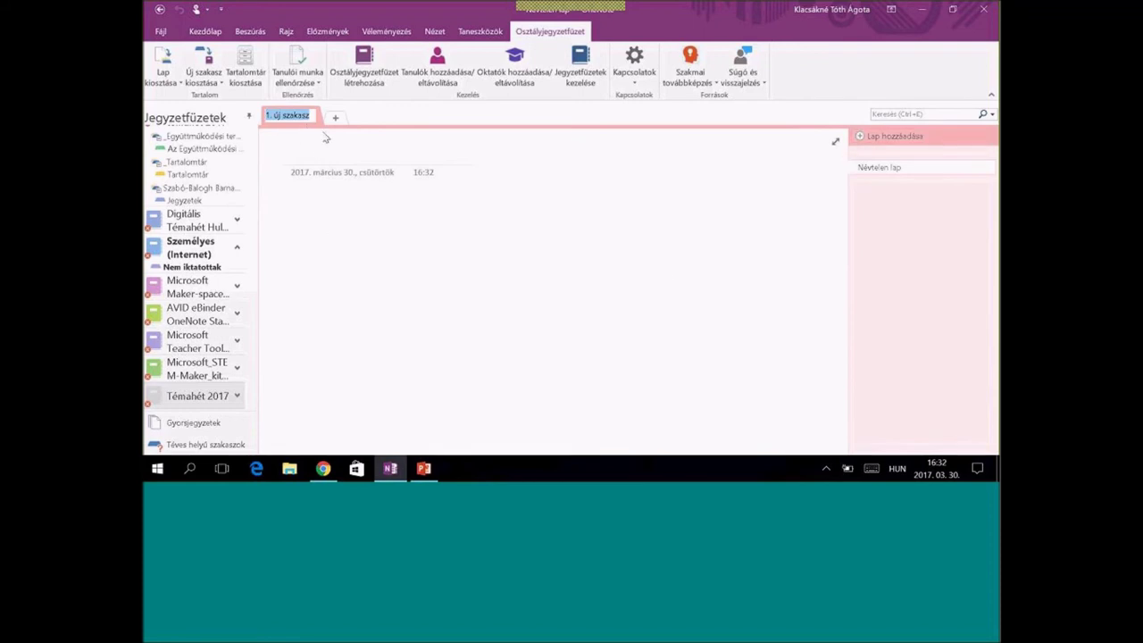
{"action": "key", "text": "Return"}
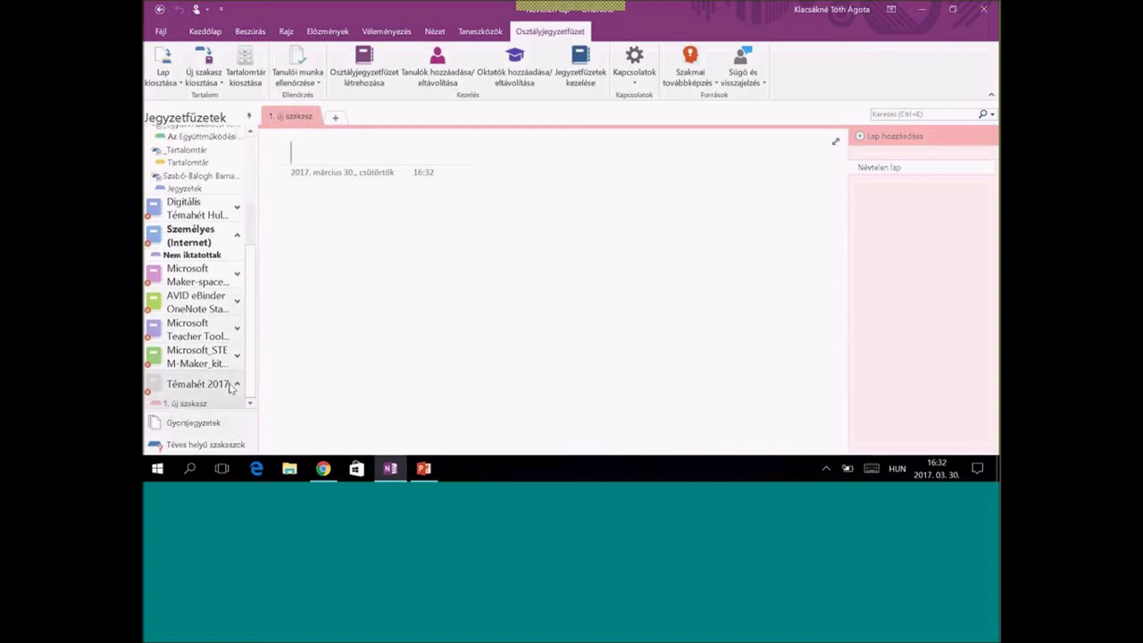
{"action": "right_click", "coordinate": [230, 387]}
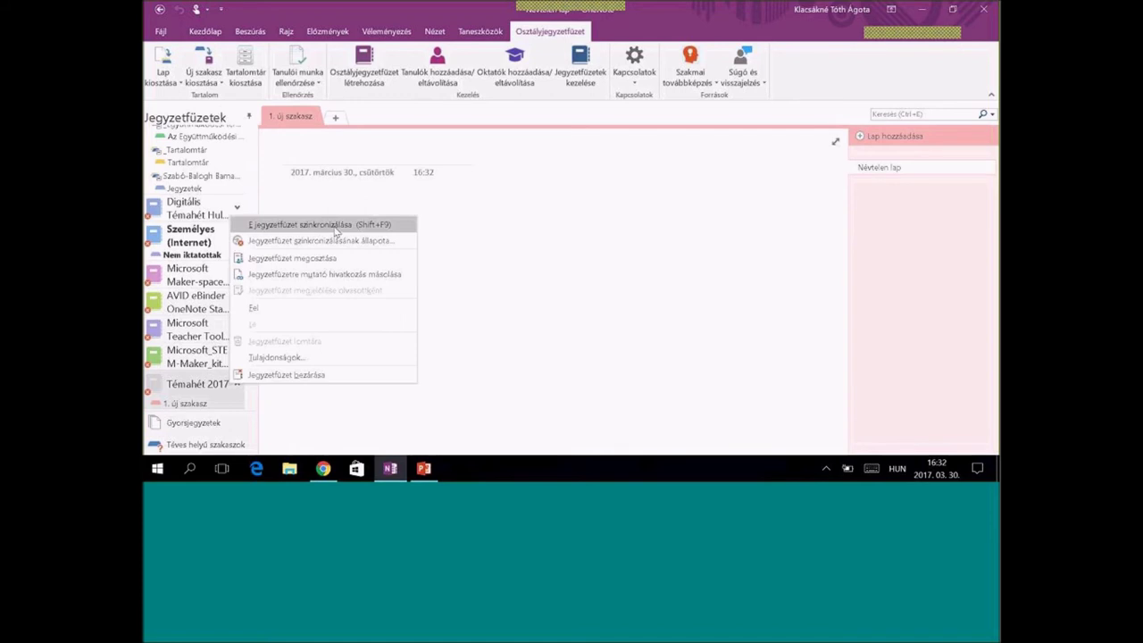
{"action": "left_click", "coordinate": [385, 231]}
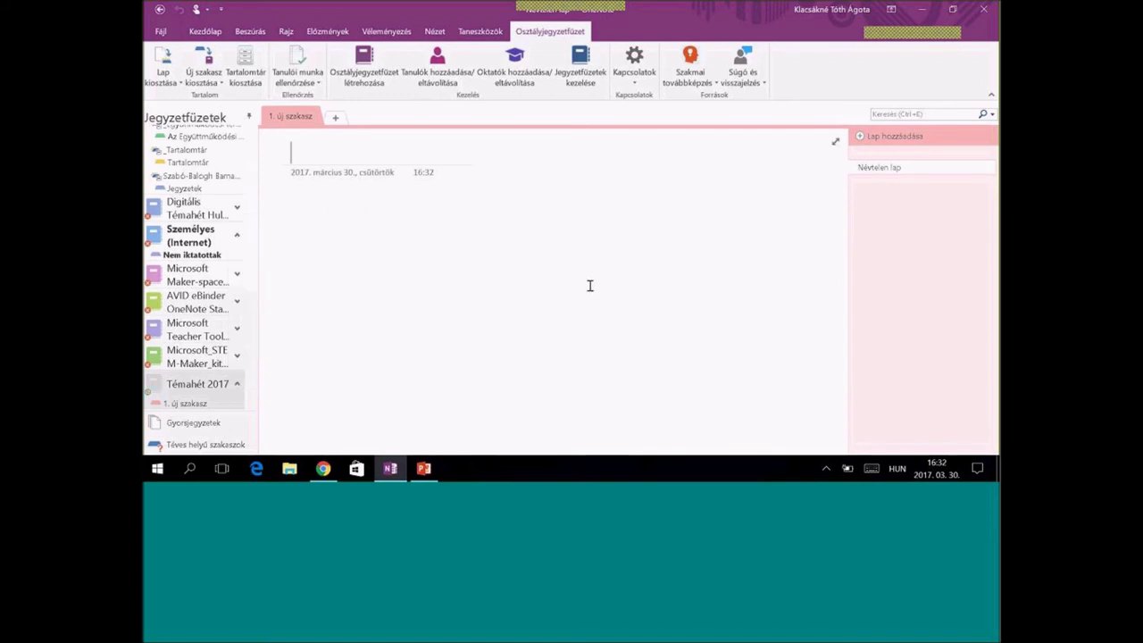
Step: Set the new section's color to Szürkéskék
{"action": "right_click", "coordinate": [306, 119]}
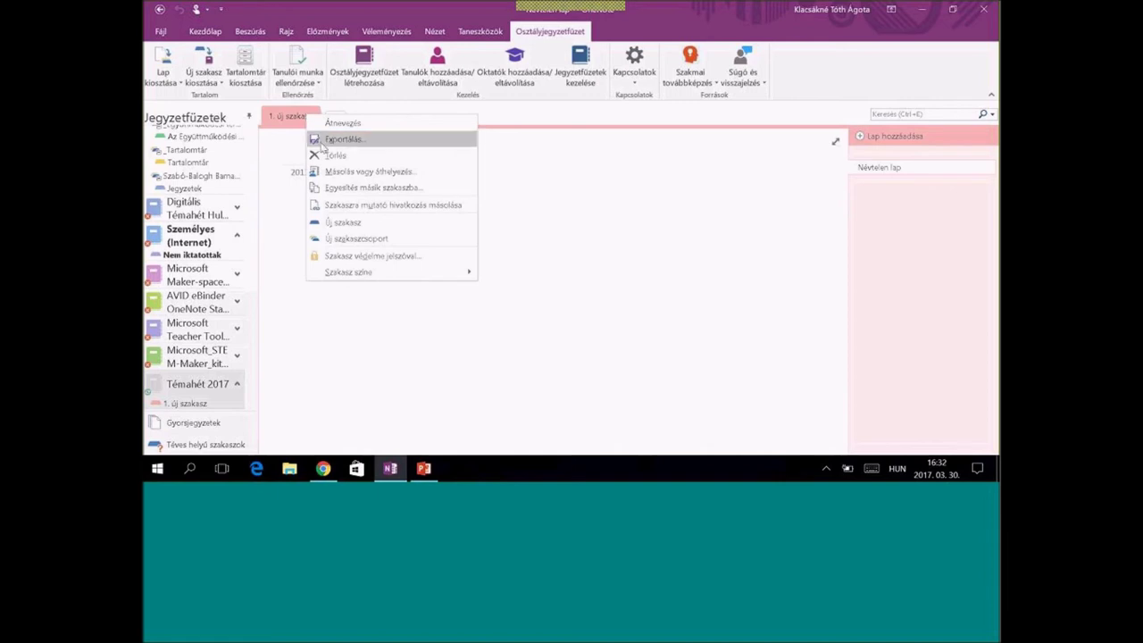
{"action": "mouse_move", "coordinate": [366, 273]}
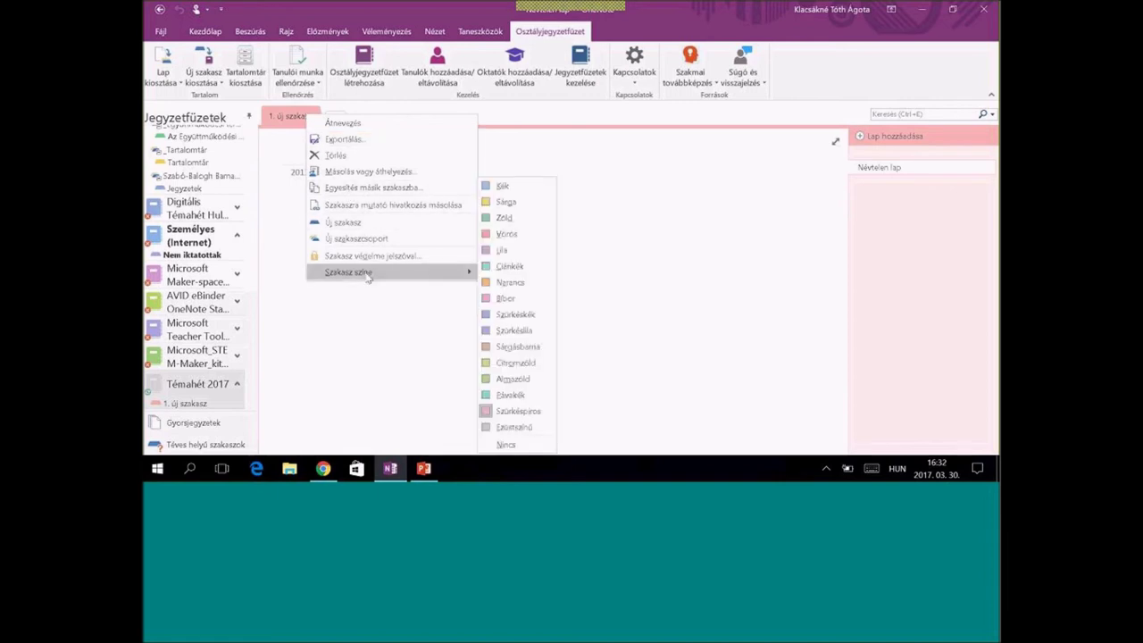
{"action": "left_click", "coordinate": [515, 314]}
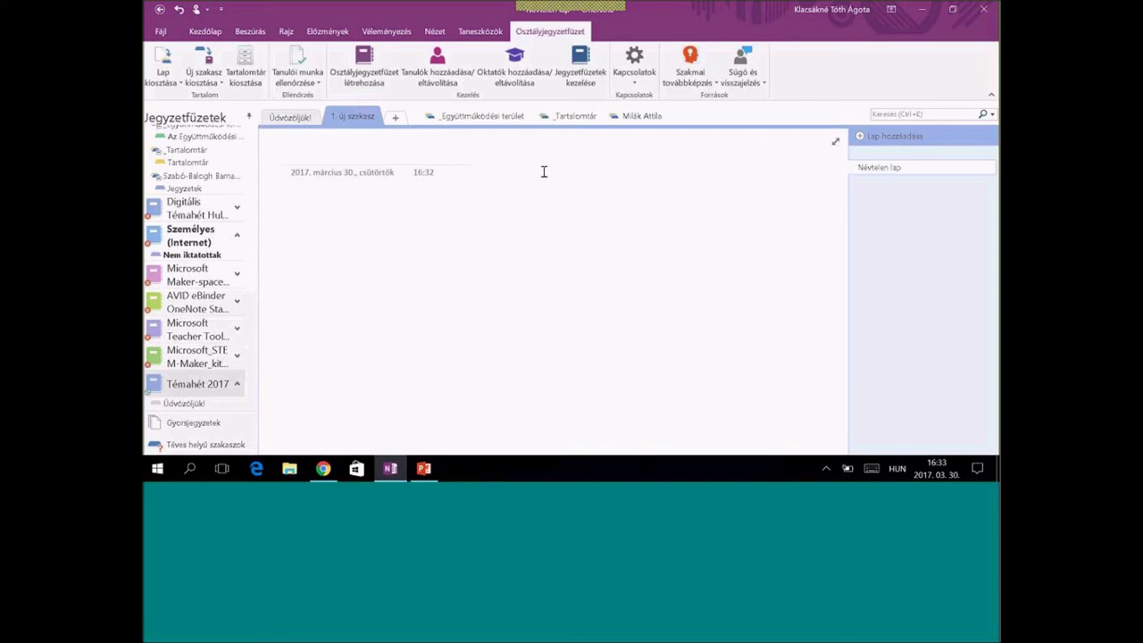
Step: Title the new section's untitled page "Első lap" and add a second page titled "Első allap"
{"action": "type", "text": "Első l ap"}
{"action": "left_click", "coordinate": [898, 138]}
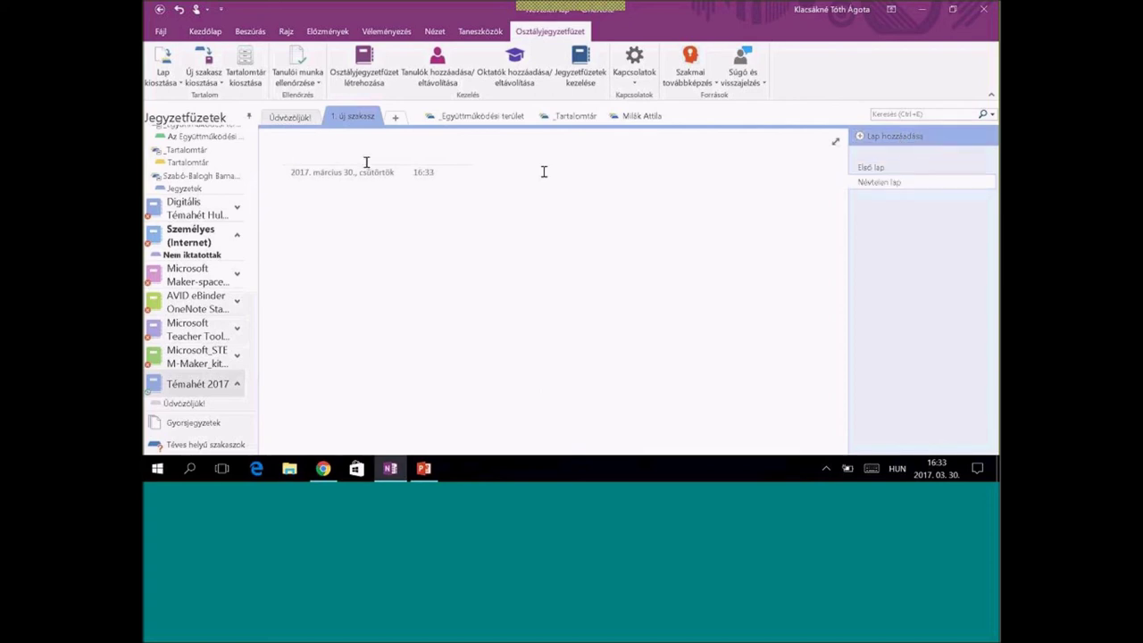
{"action": "type", "text": "Első al"}
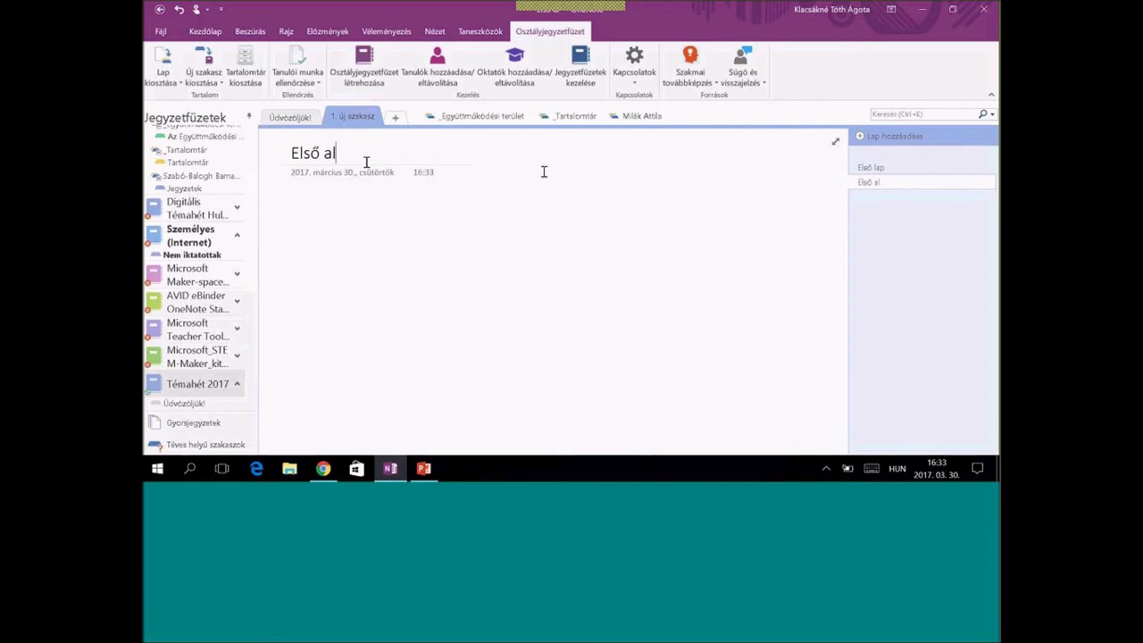
{"action": "type", "text": "lap"}
{"action": "key", "text": "Return"}
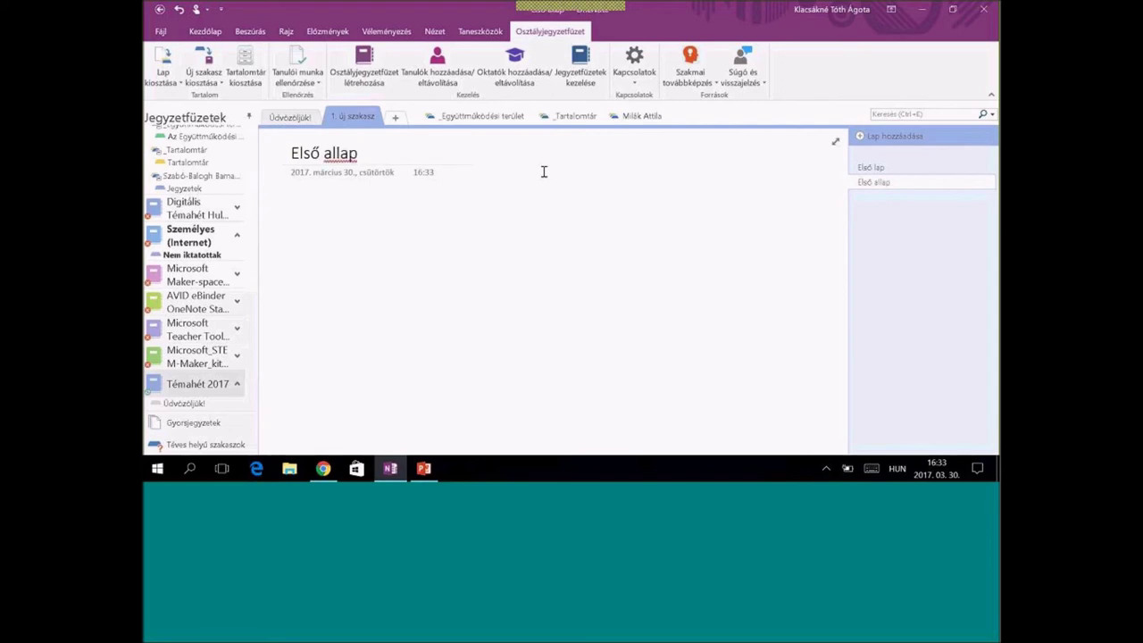
Step: Turn the Első allap page into a subpage of Első lap, indented two levels
{"action": "right_click", "coordinate": [923, 190]}
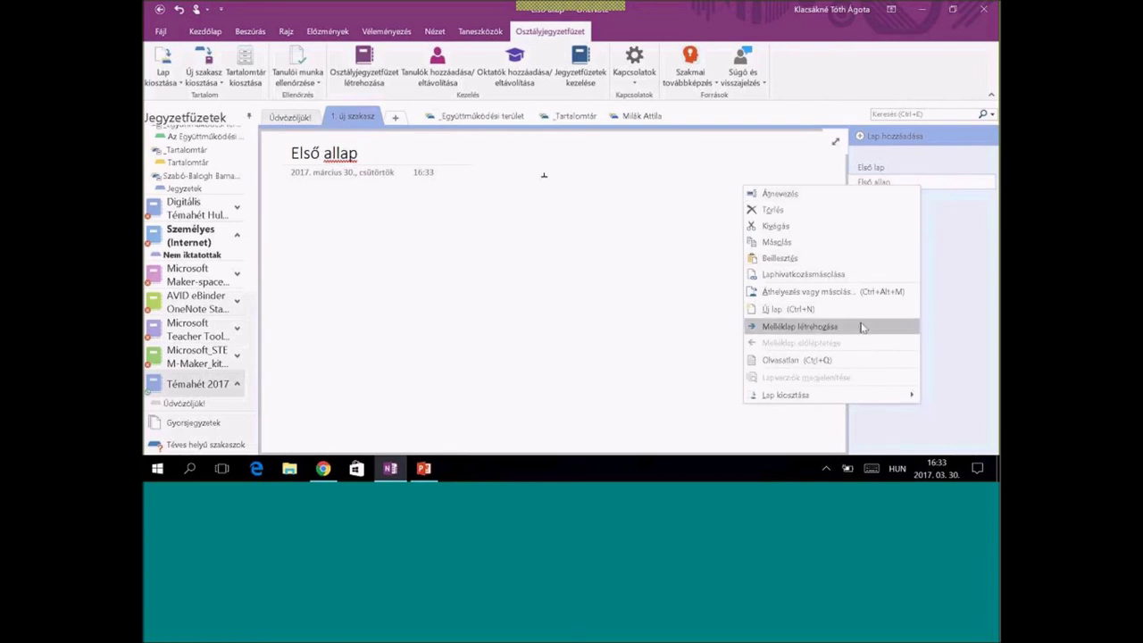
{"action": "left_click", "coordinate": [862, 327]}
{"action": "right_click", "coordinate": [941, 187]}
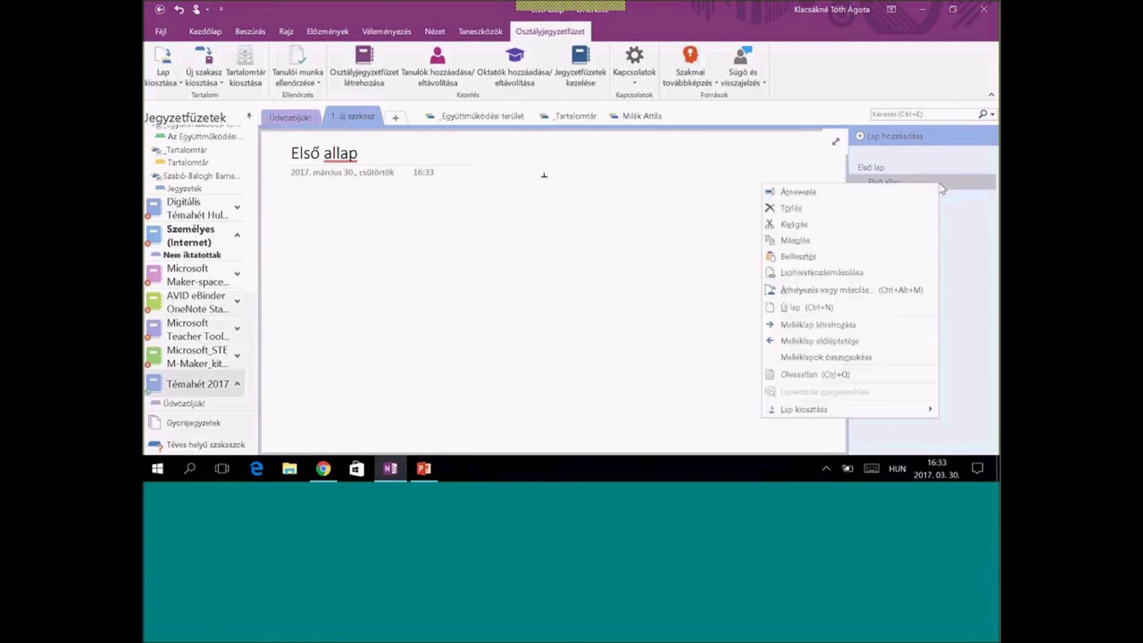
{"action": "left_click", "coordinate": [873, 326]}
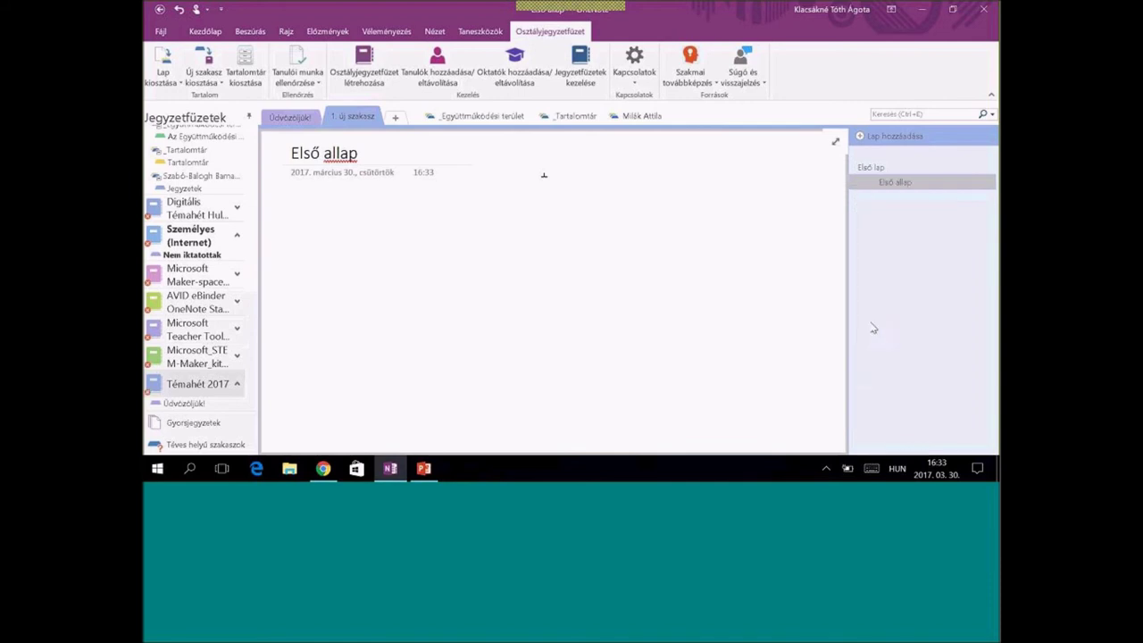
Step: On the Első lap page, move the "sdasd" note container down and back up, and delete its text
{"action": "left_click", "coordinate": [881, 173]}
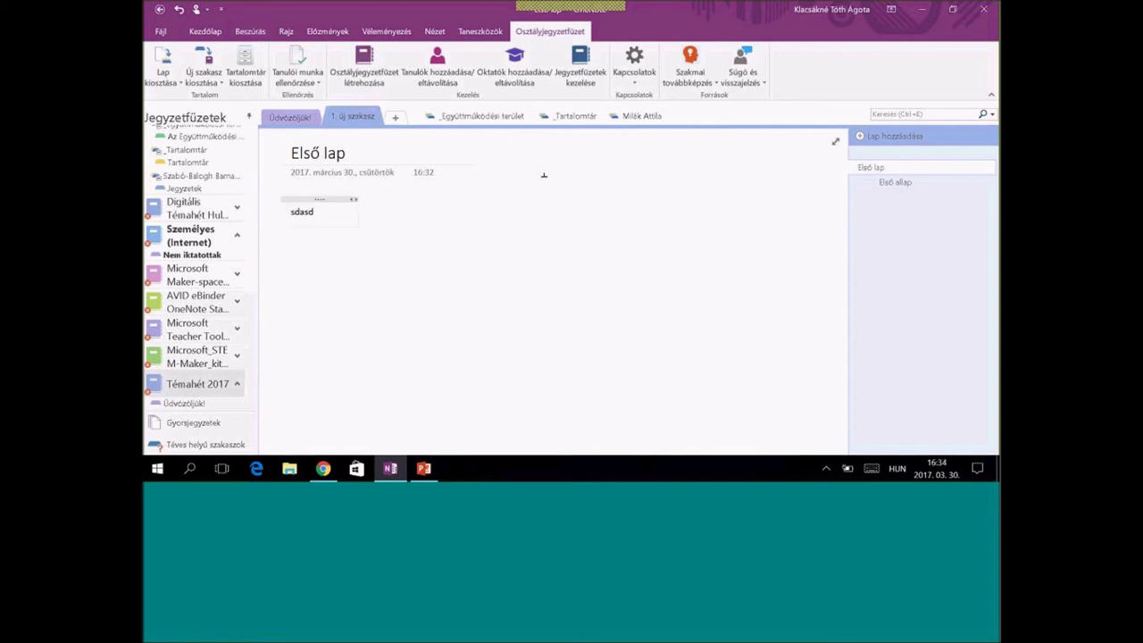
{"action": "left_click_drag", "start_coordinate": [334, 198], "coordinate": [339, 247]}
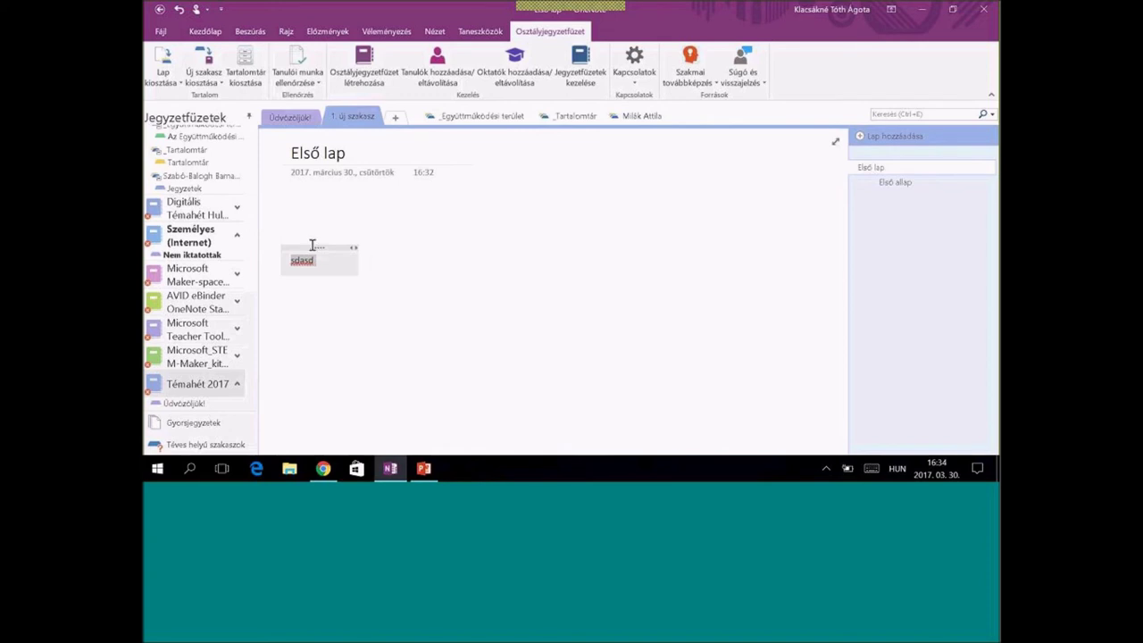
{"action": "left_click_drag", "start_coordinate": [319, 247], "coordinate": [314, 199]}
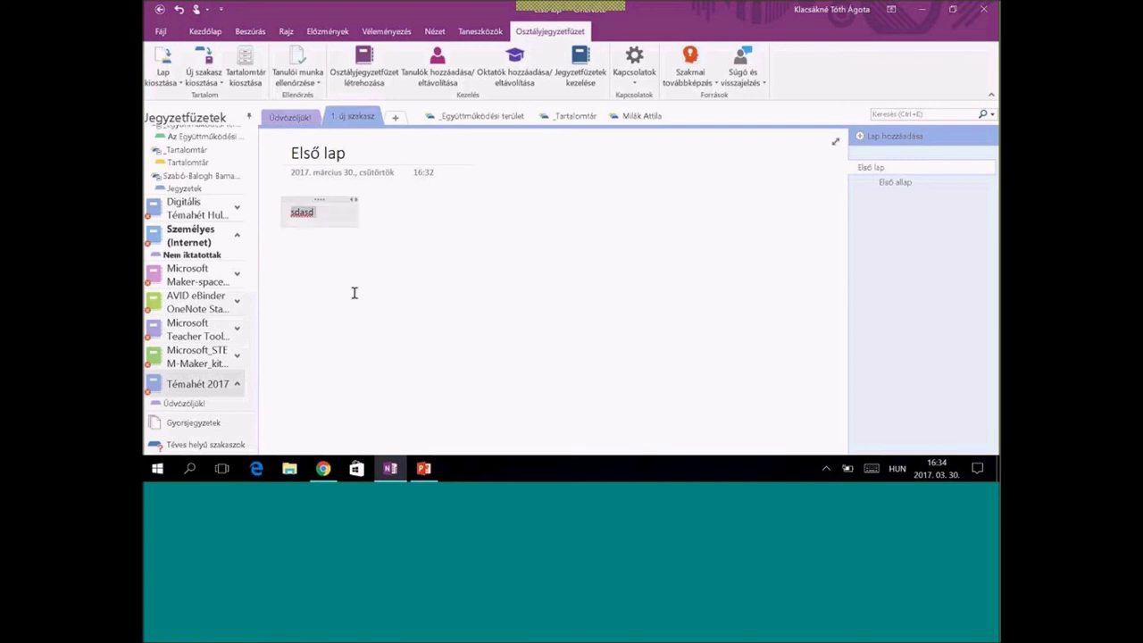
{"action": "key", "text": "Delete"}
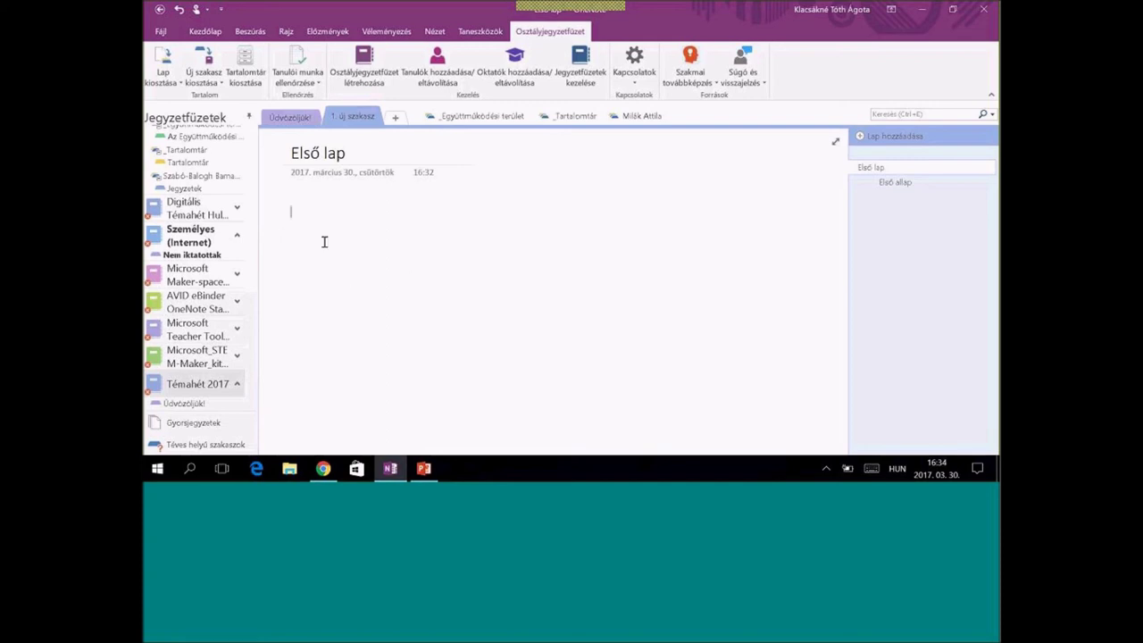
Step: Insert a table of three columns and three rows on the Első lap page
{"action": "left_click", "coordinate": [248, 32]}
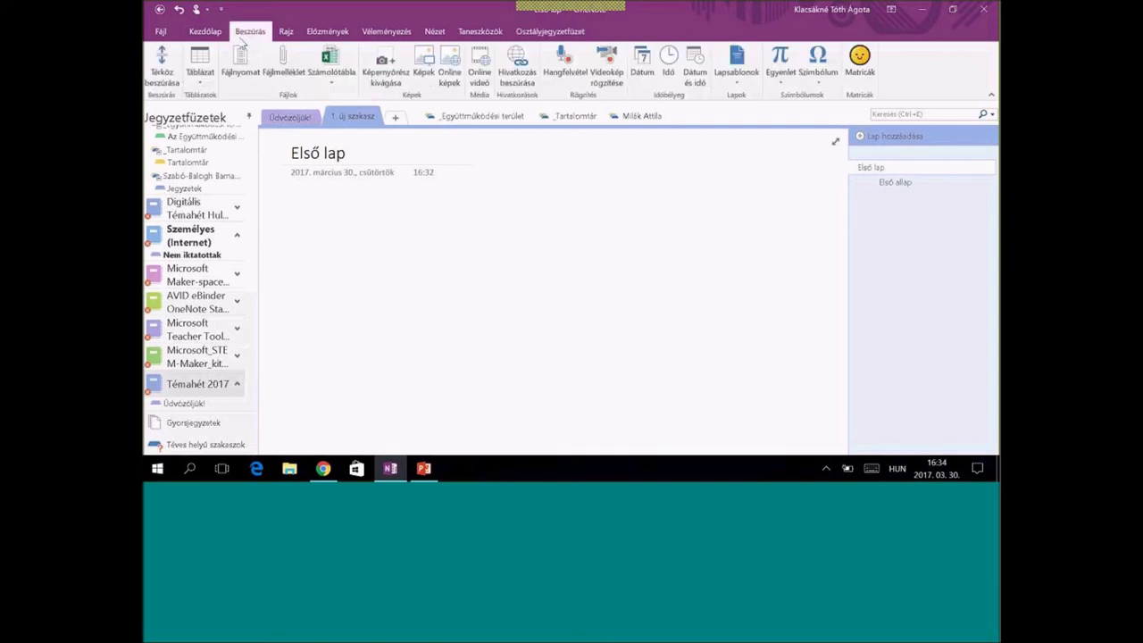
{"action": "left_click", "coordinate": [203, 86]}
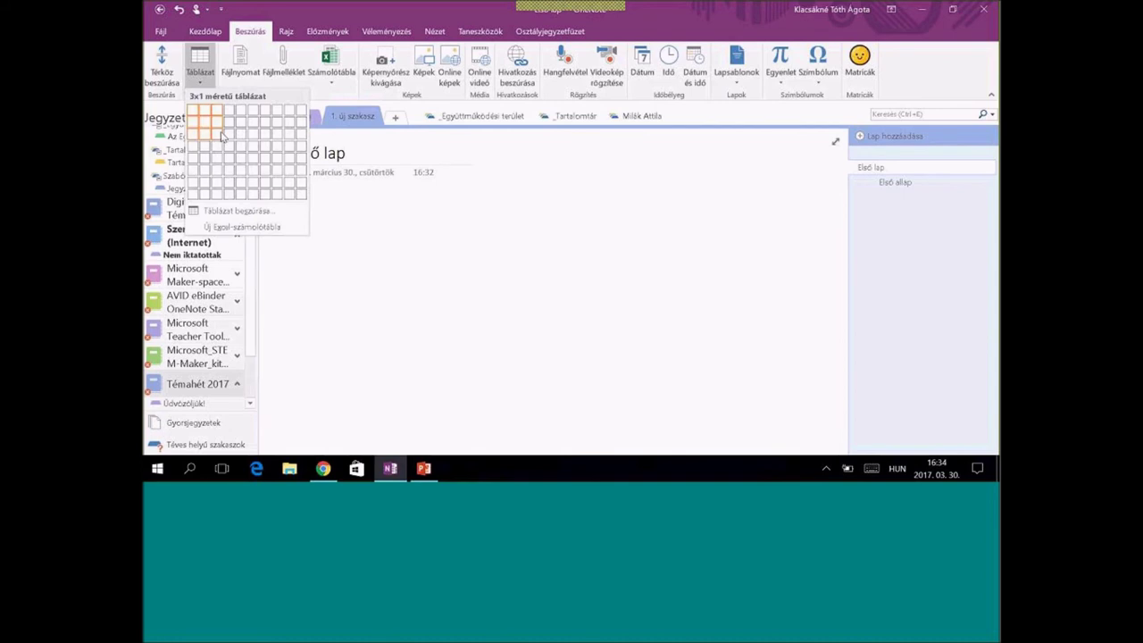
{"action": "left_click", "coordinate": [223, 136]}
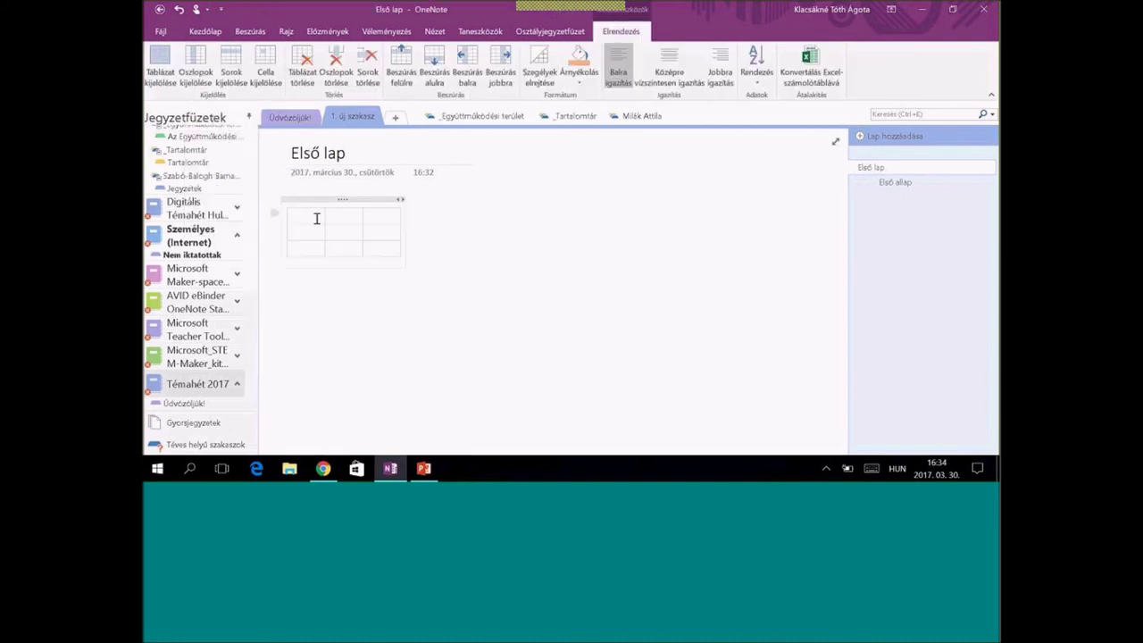
Step: Shade the table's upper-right cell blue and move the table to the middle of the page
{"action": "left_click", "coordinate": [347, 235]}
{"action": "left_click", "coordinate": [581, 69]}
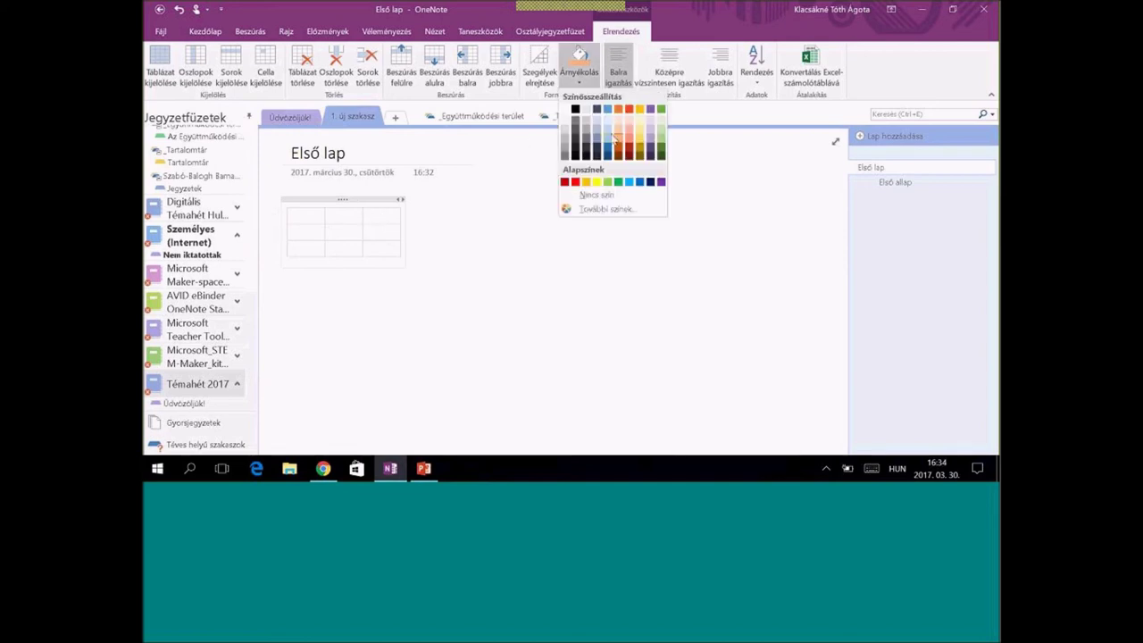
{"action": "left_click", "coordinate": [611, 133]}
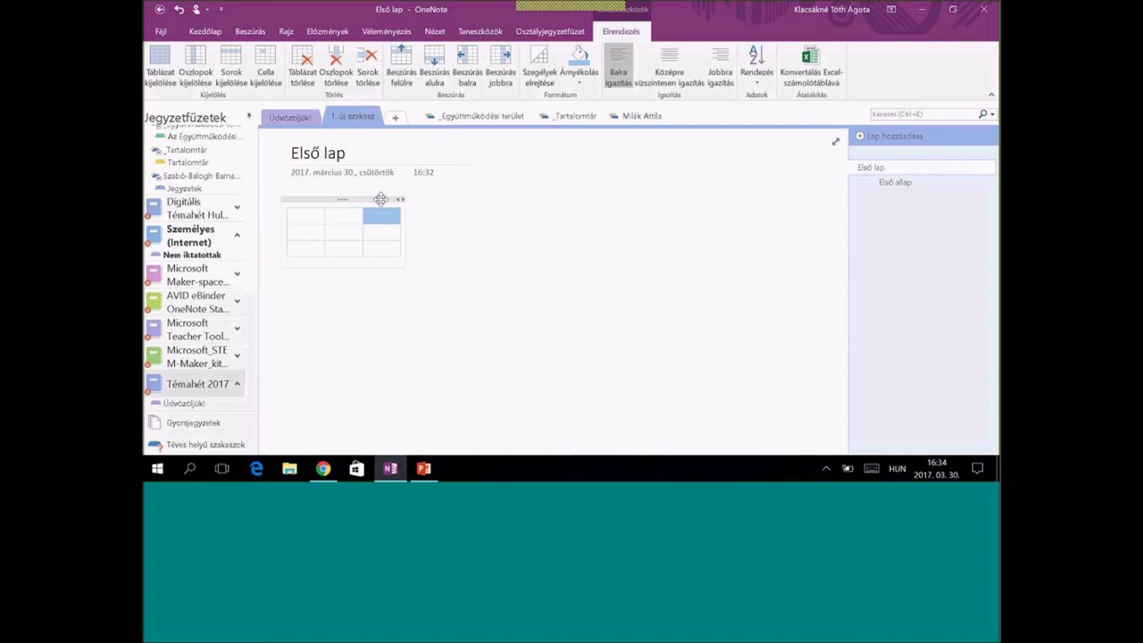
{"action": "left_click_drag", "start_coordinate": [381, 199], "coordinate": [584, 197]}
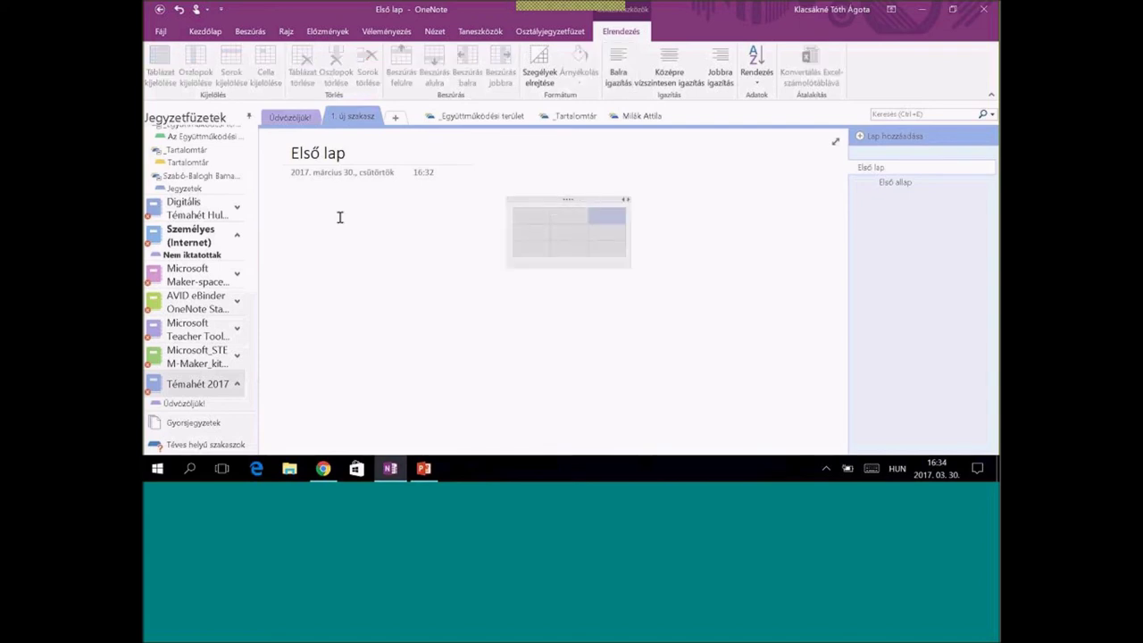
Step: Attach the microbit Word document from the desktop as a file and move its icon under the page title at the left
{"action": "left_click", "coordinate": [251, 33]}
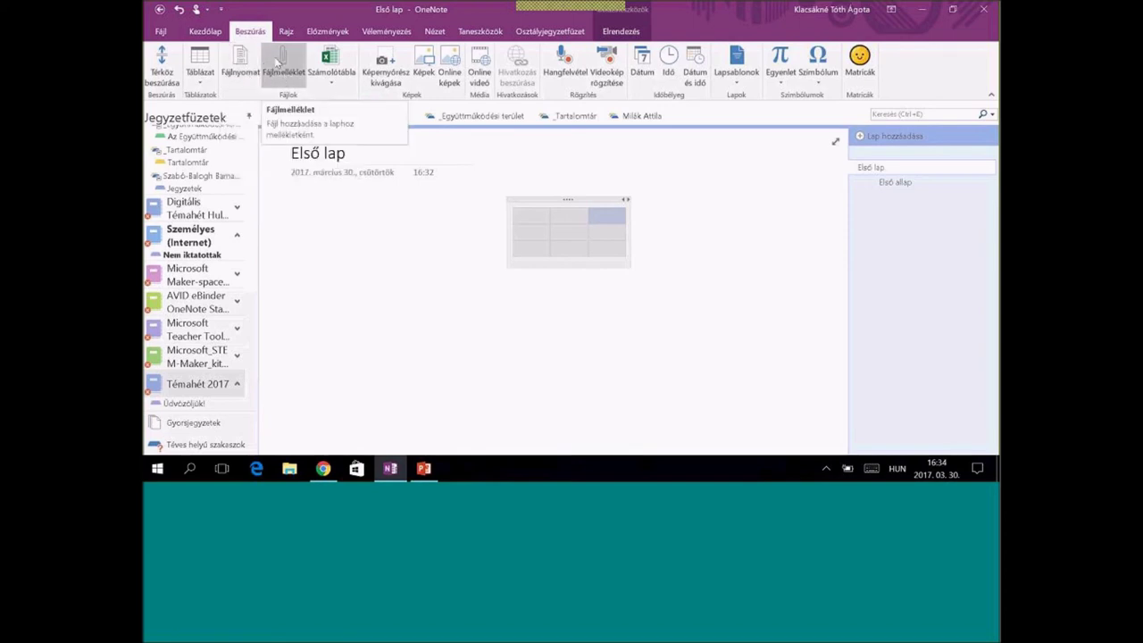
{"action": "left_click", "coordinate": [278, 61]}
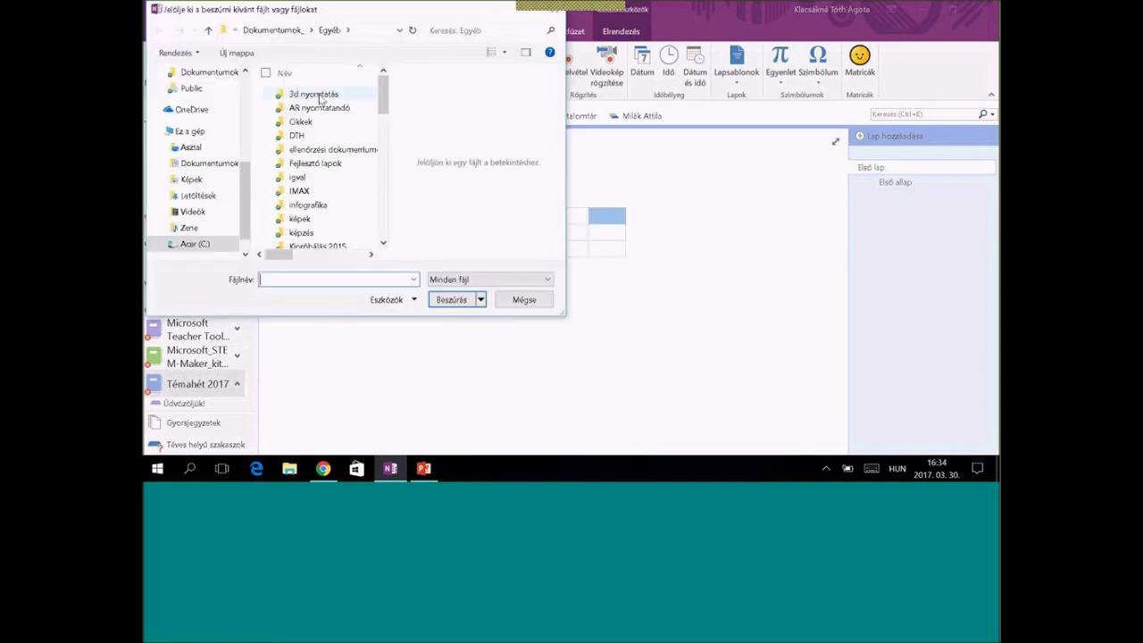
{"action": "left_click", "coordinate": [191, 147]}
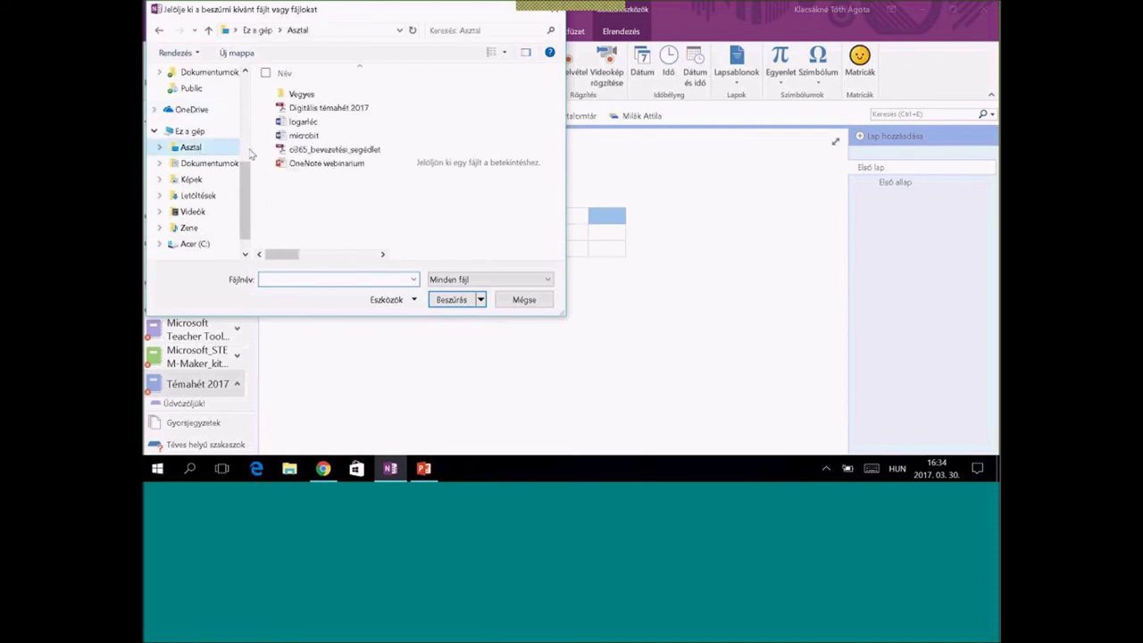
{"action": "left_click", "coordinate": [300, 138]}
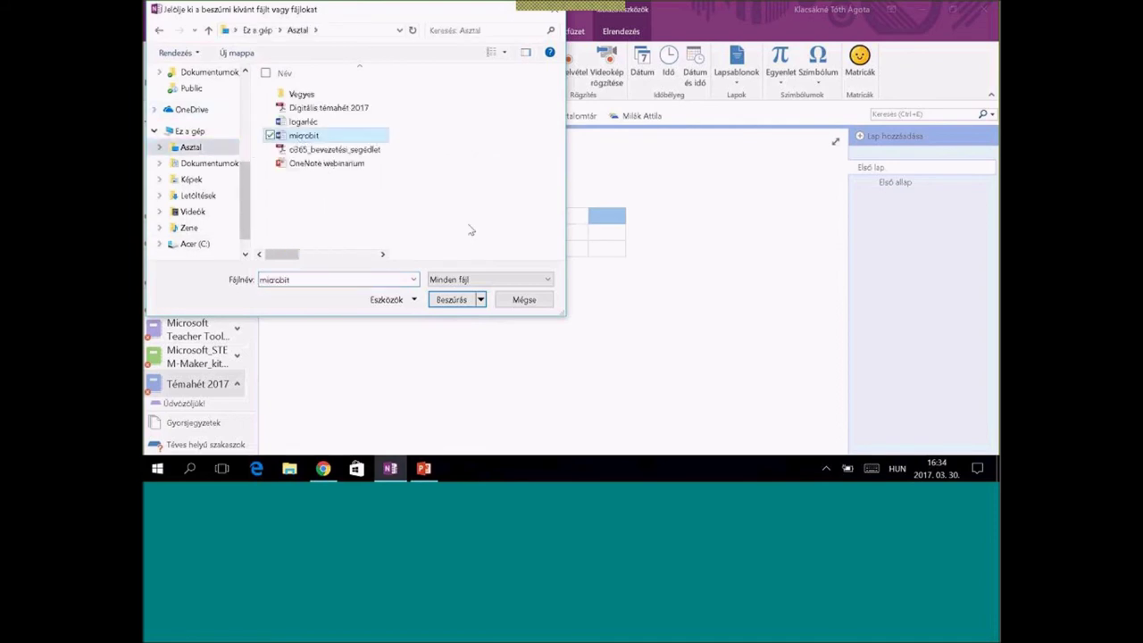
{"action": "left_click", "coordinate": [452, 302]}
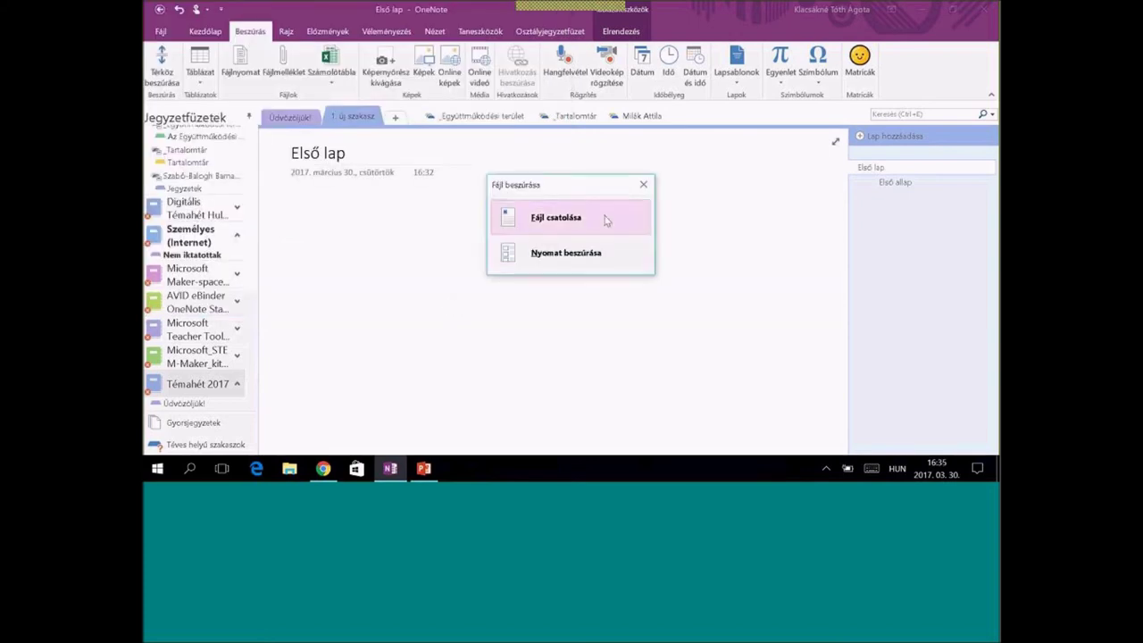
{"action": "left_click", "coordinate": [576, 223]}
{"action": "left_click_drag", "start_coordinate": [540, 226], "coordinate": [345, 227]}
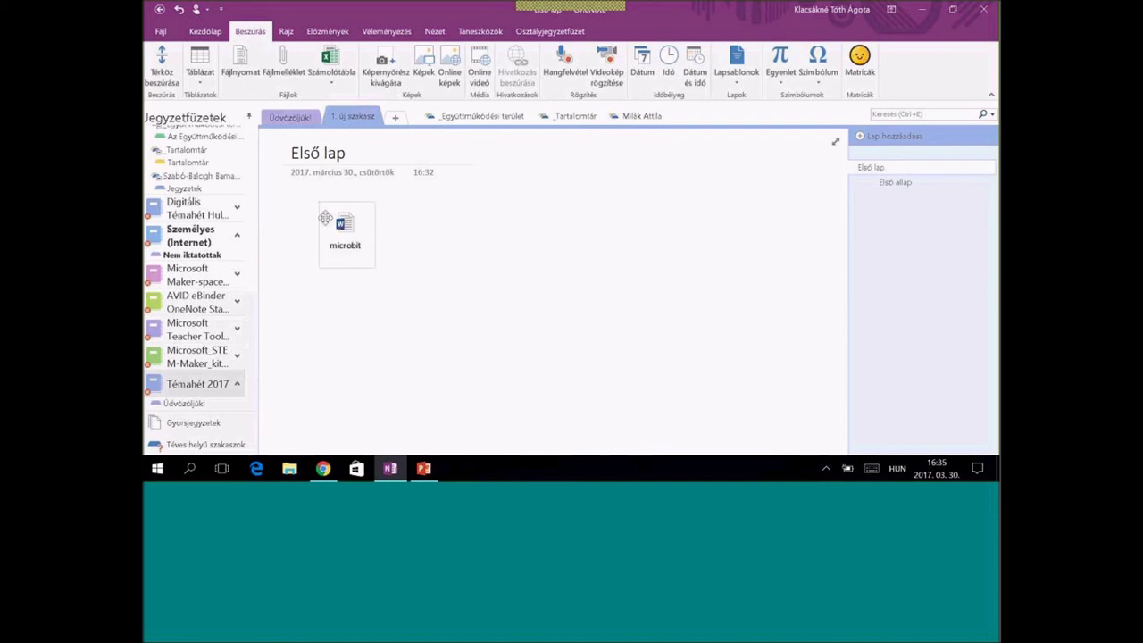
Step: Insert a file printout of the microbit document below the attachment and look through its pages
{"action": "left_click", "coordinate": [326, 293]}
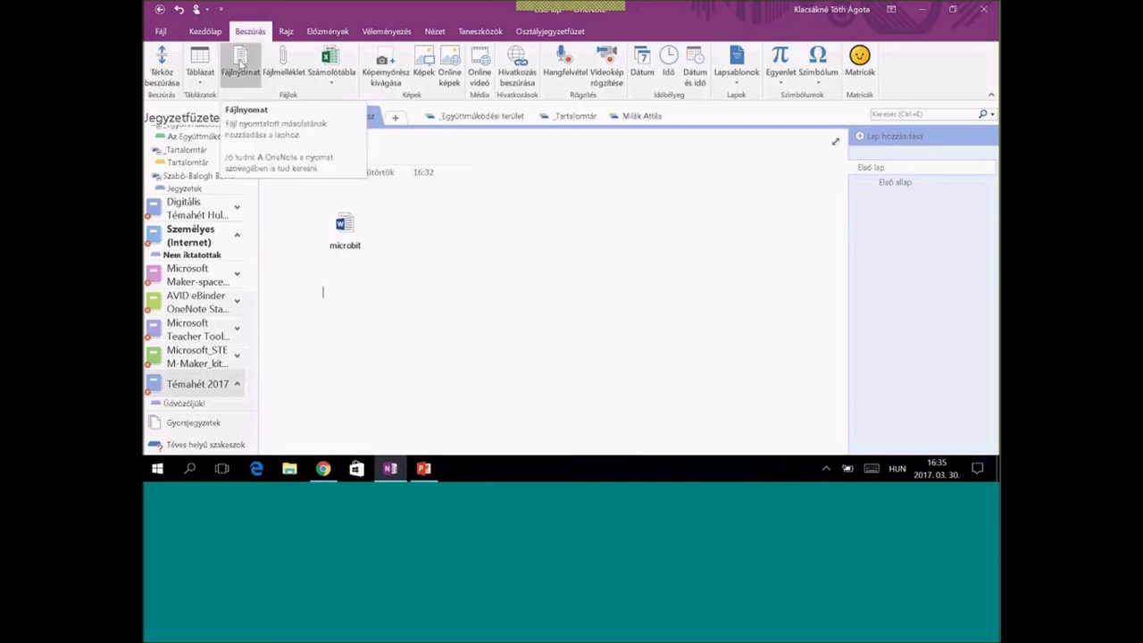
{"action": "left_click", "coordinate": [238, 59]}
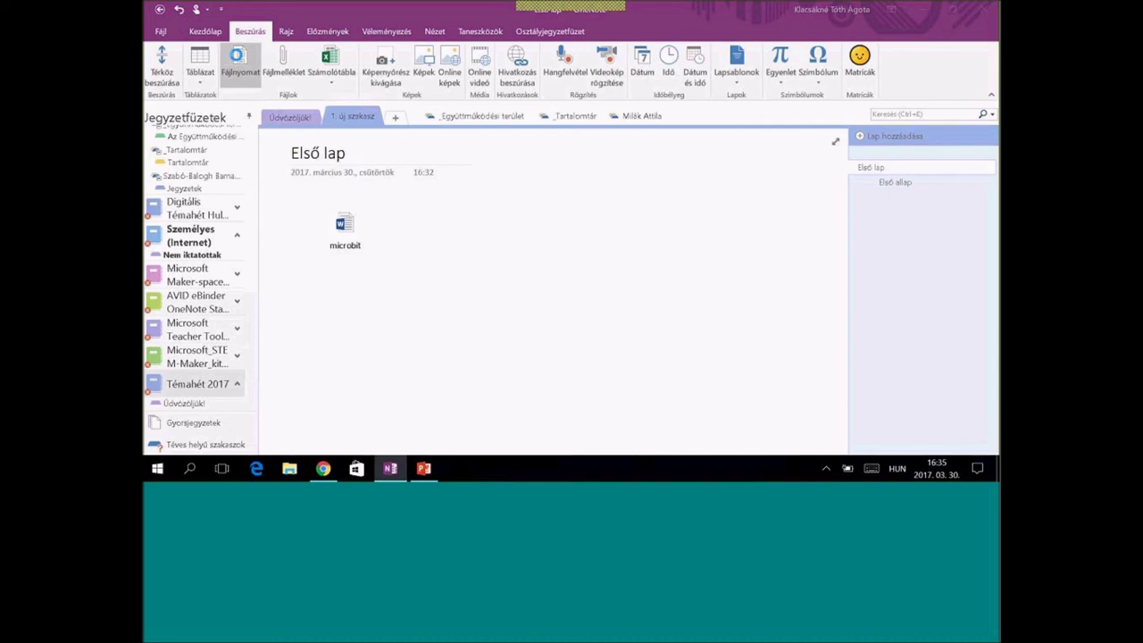
{"action": "left_click_drag", "start_coordinate": [386, 107], "coordinate": [388, 161]}
{"action": "left_click", "coordinate": [330, 187]}
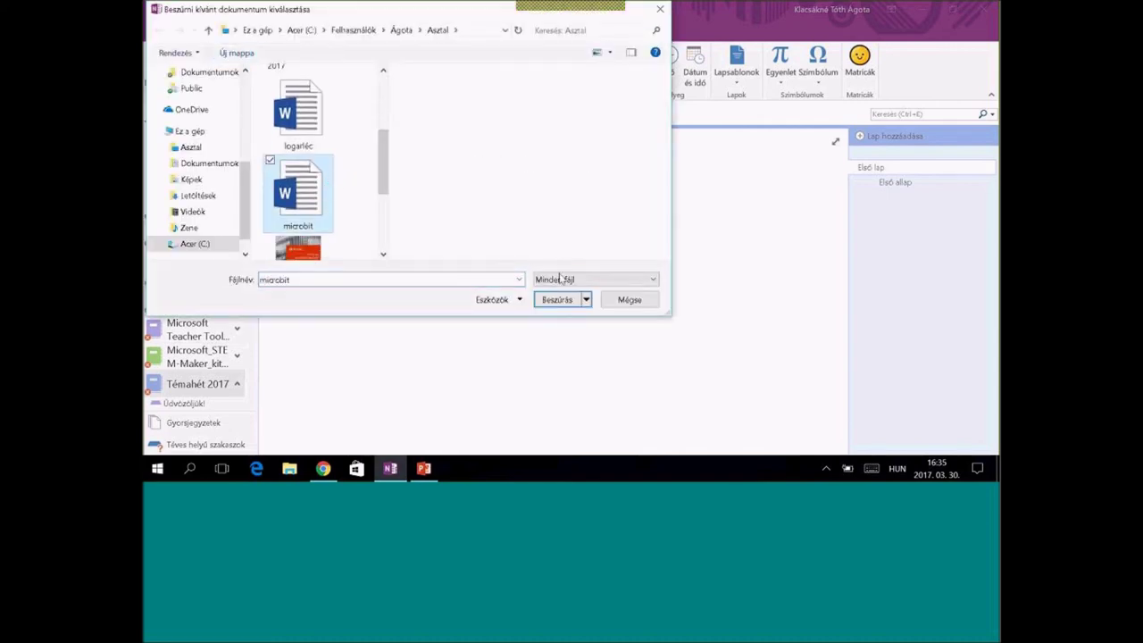
{"action": "left_click", "coordinate": [559, 295]}
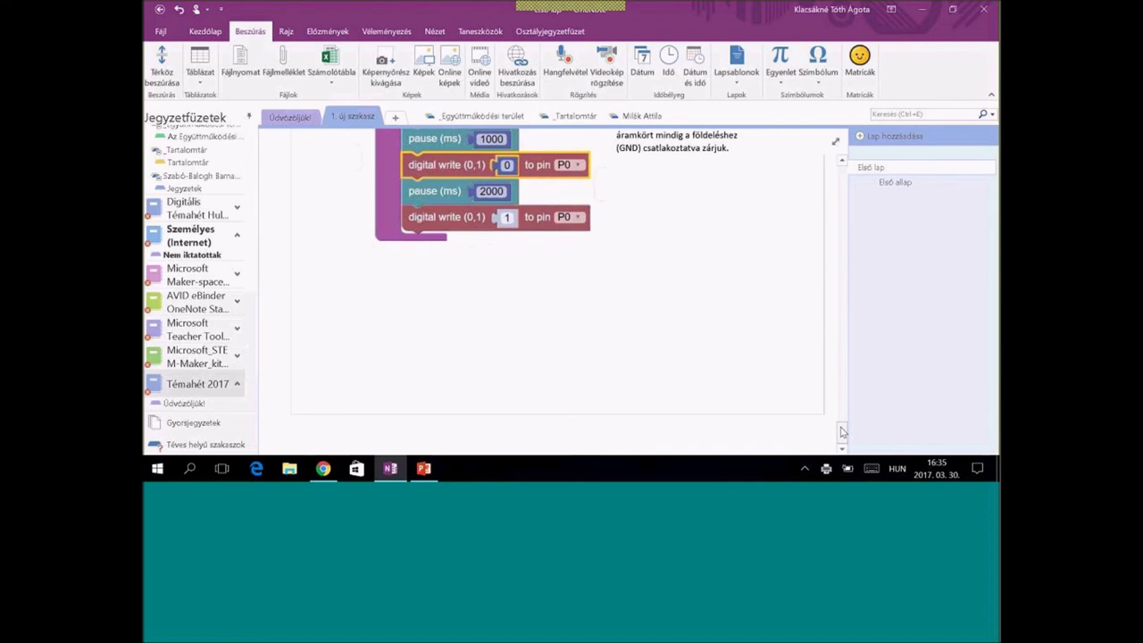
{"action": "left_click_drag", "start_coordinate": [845, 432], "coordinate": [833, 190]}
{"action": "scroll", "coordinate": [831, 189], "scroll_direction": "down", "scroll_amount": 3}
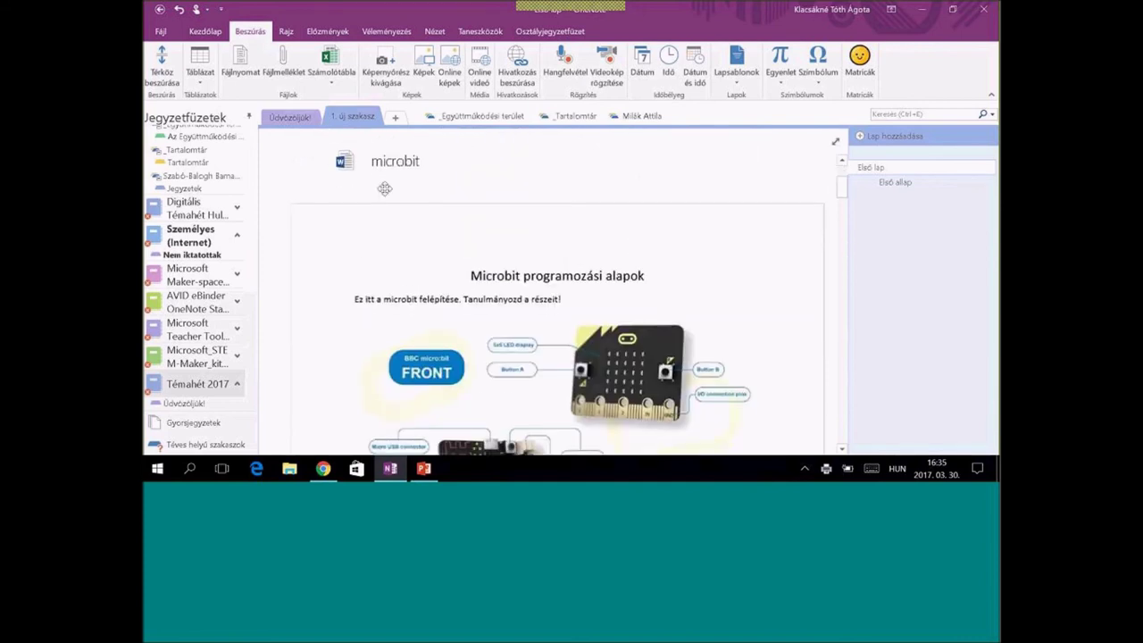
{"action": "mouse_move", "coordinate": [842, 188]}
{"action": "left_mouse_down"}
{"action": "mouse_move", "coordinate": [833, 312]}
{"action": "mouse_move", "coordinate": [842, 165]}
{"action": "left_mouse_up"}
{"action": "left_click_drag", "start_coordinate": [845, 220], "coordinate": [841, 379]}
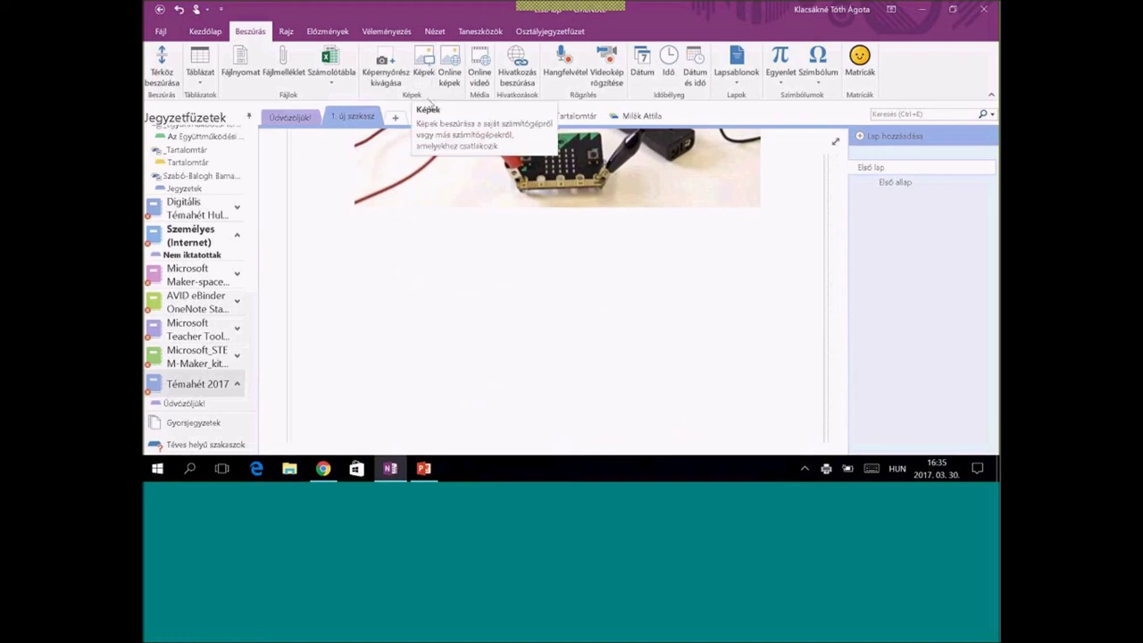
Step: Search the online Bing pictures for "hullám" and cancel without inserting a picture
{"action": "left_click", "coordinate": [451, 71]}
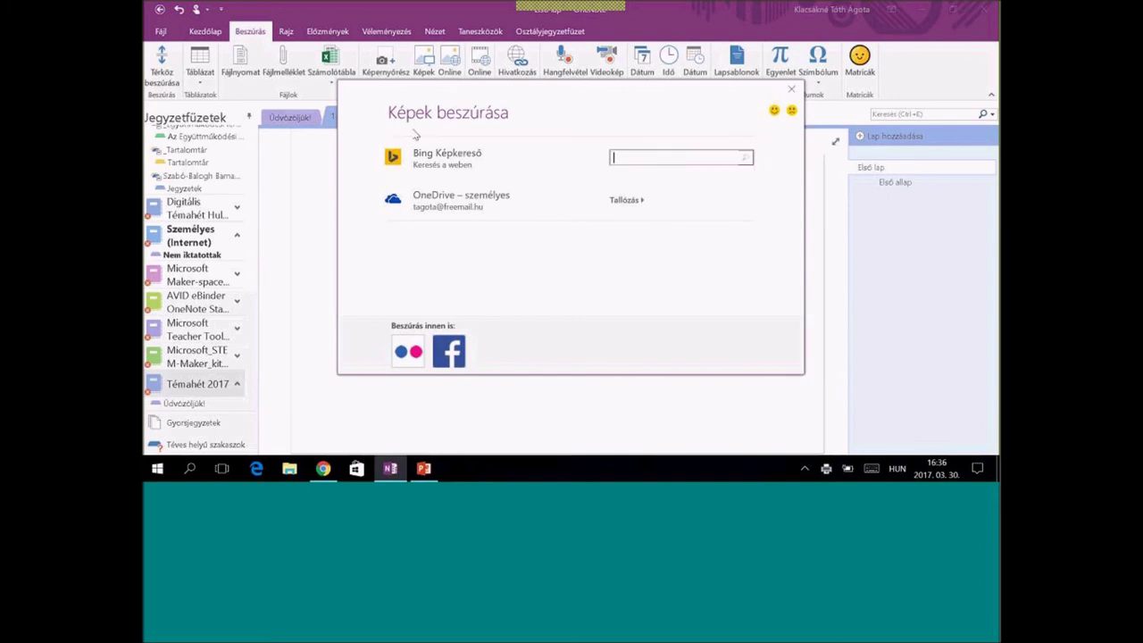
{"action": "left_click", "coordinate": [645, 160]}
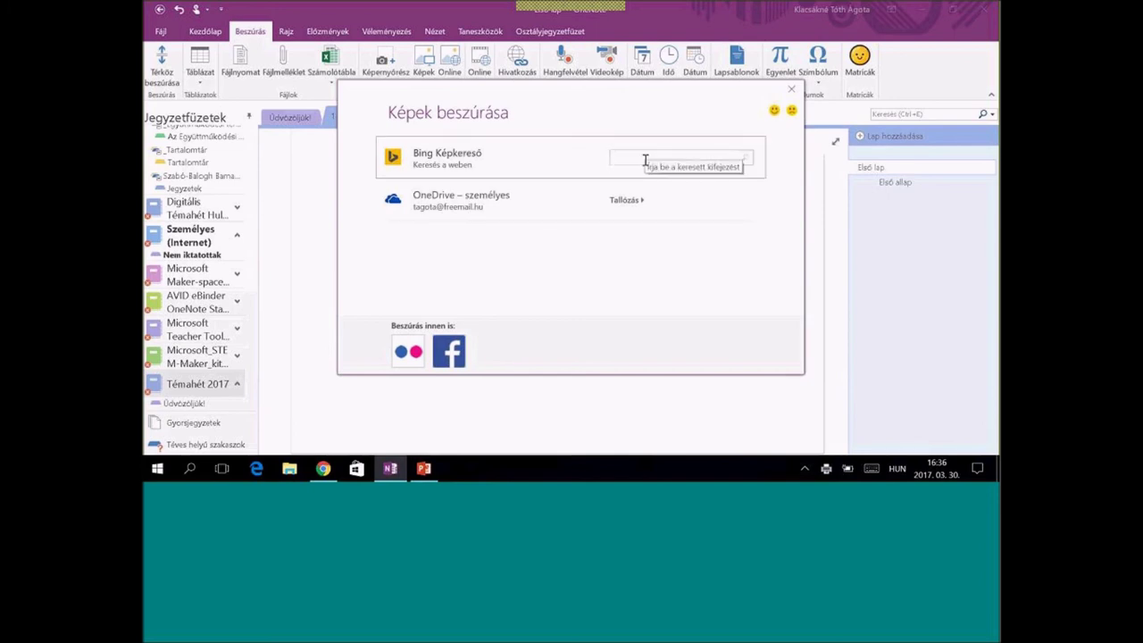
{"action": "type", "text": "hullám"}
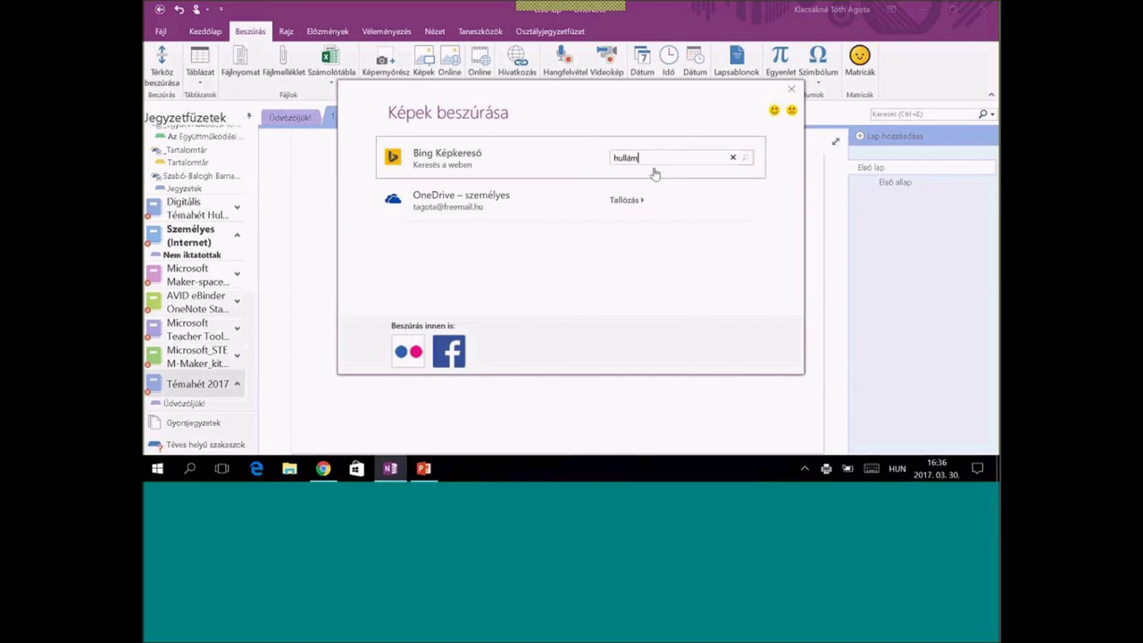
{"action": "key", "text": "Return"}
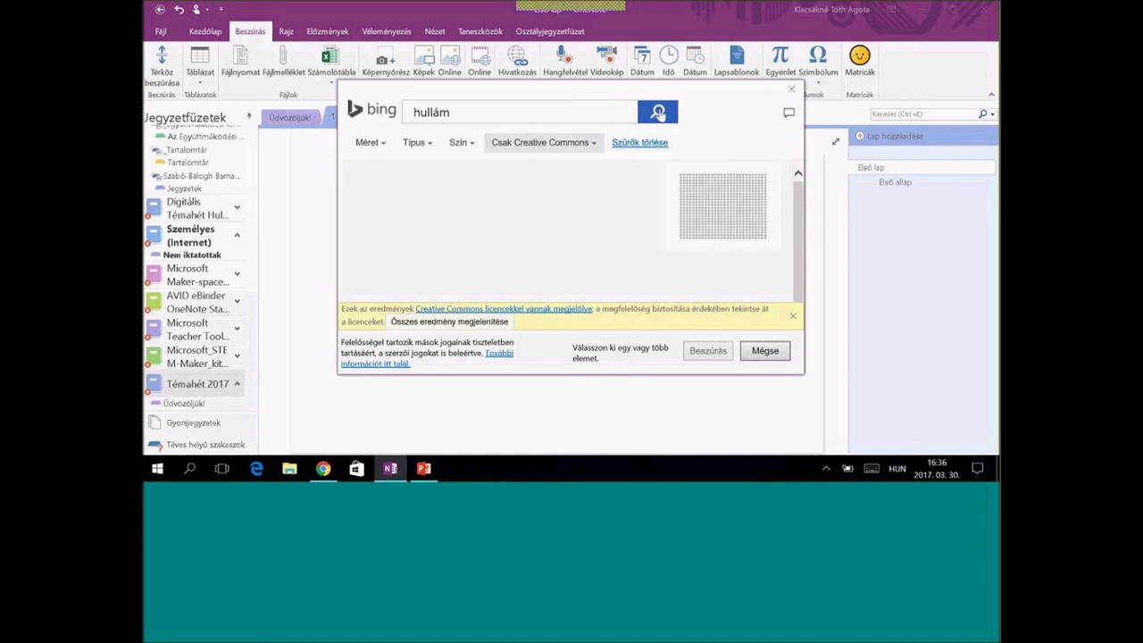
{"action": "left_click", "coordinate": [658, 112]}
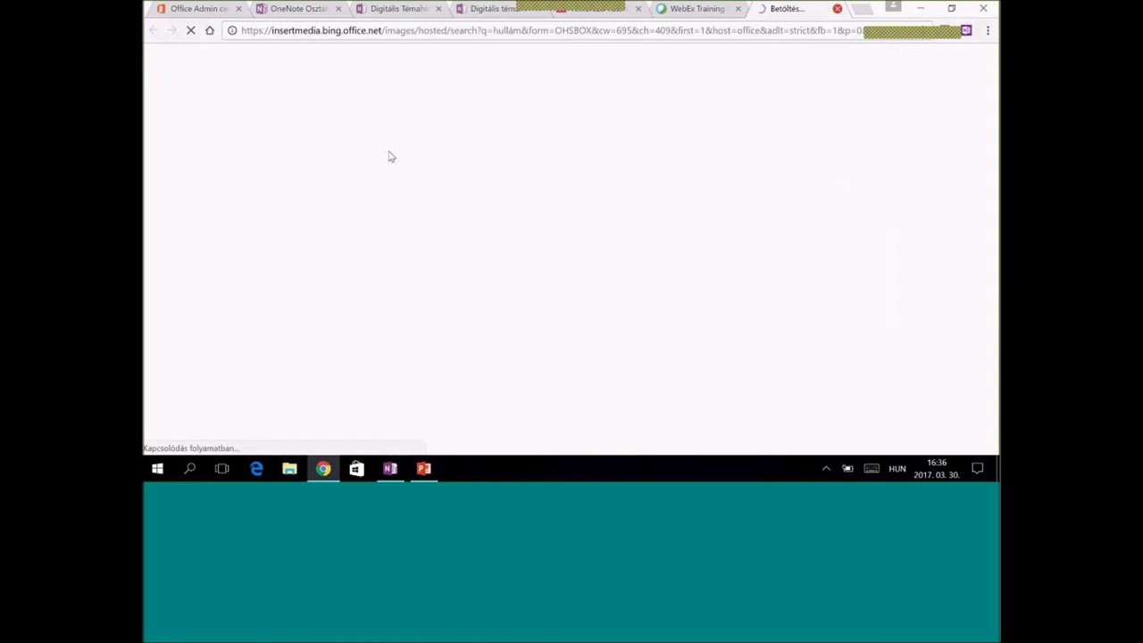
{"action": "left_click", "coordinate": [392, 473]}
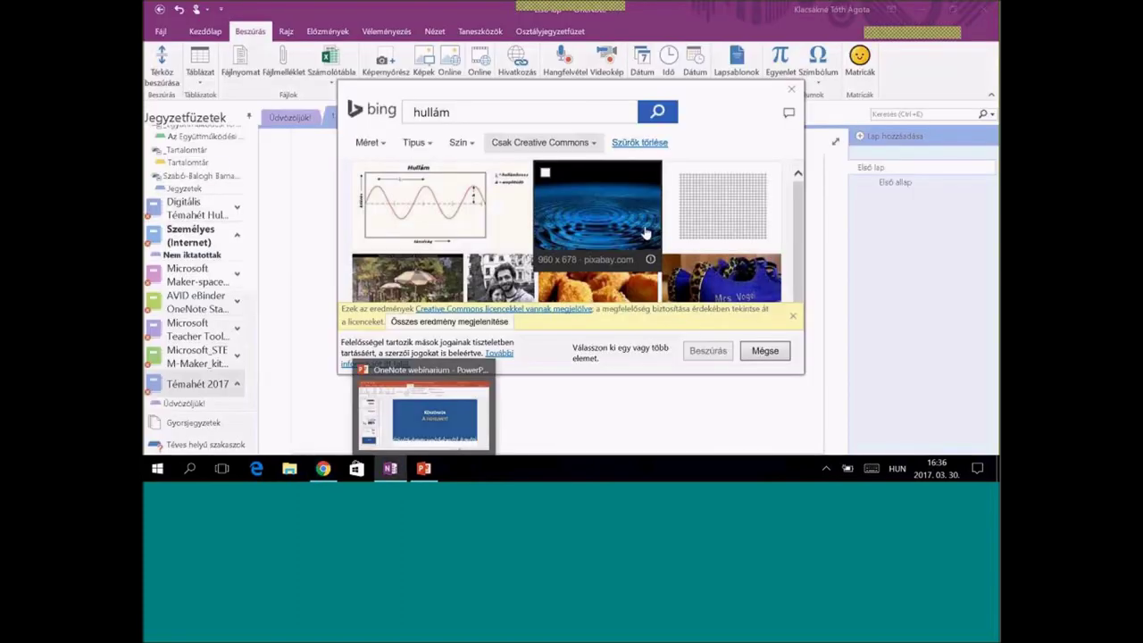
{"action": "left_click", "coordinate": [764, 350]}
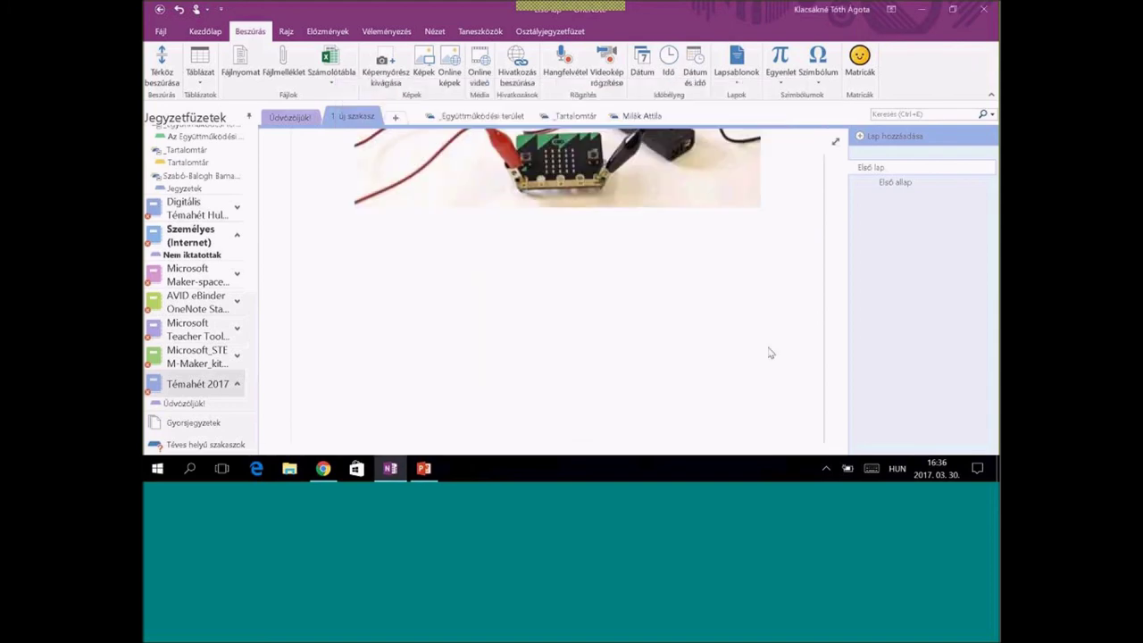
Step: Open the Első allap subpage
{"action": "left_click_drag", "start_coordinate": [839, 366], "coordinate": [844, 450]}
{"action": "scroll", "coordinate": [841, 253], "scroll_direction": "up", "scroll_amount": 5}
{"action": "scroll", "coordinate": [842, 252], "scroll_direction": "up", "scroll_amount": 10}
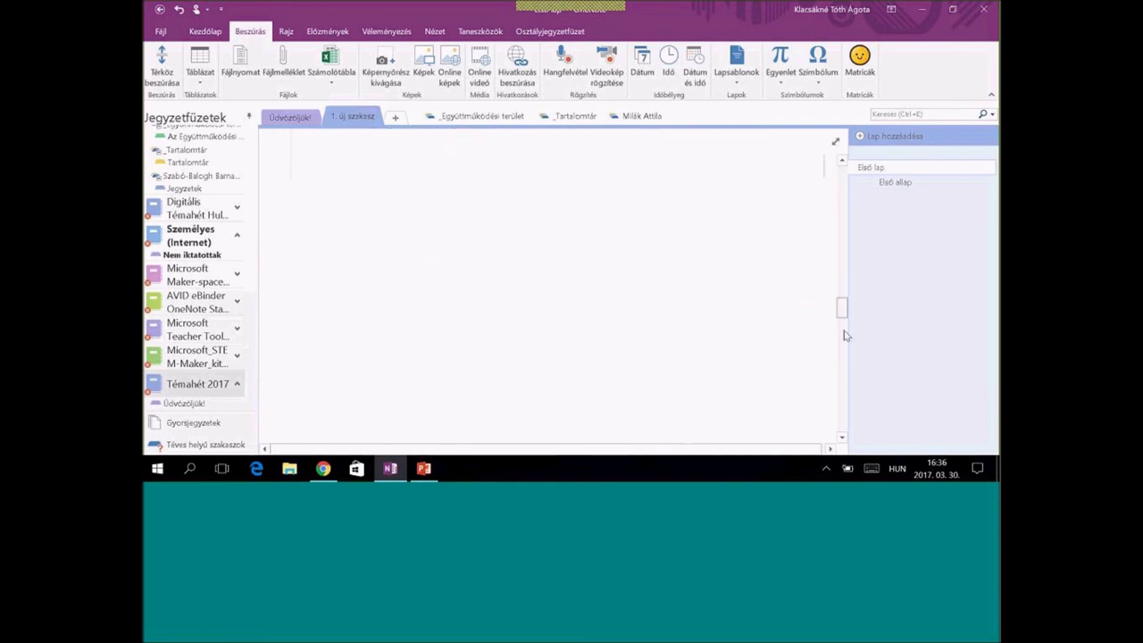
{"action": "scroll", "coordinate": [847, 335], "scroll_direction": "down", "scroll_amount": 10}
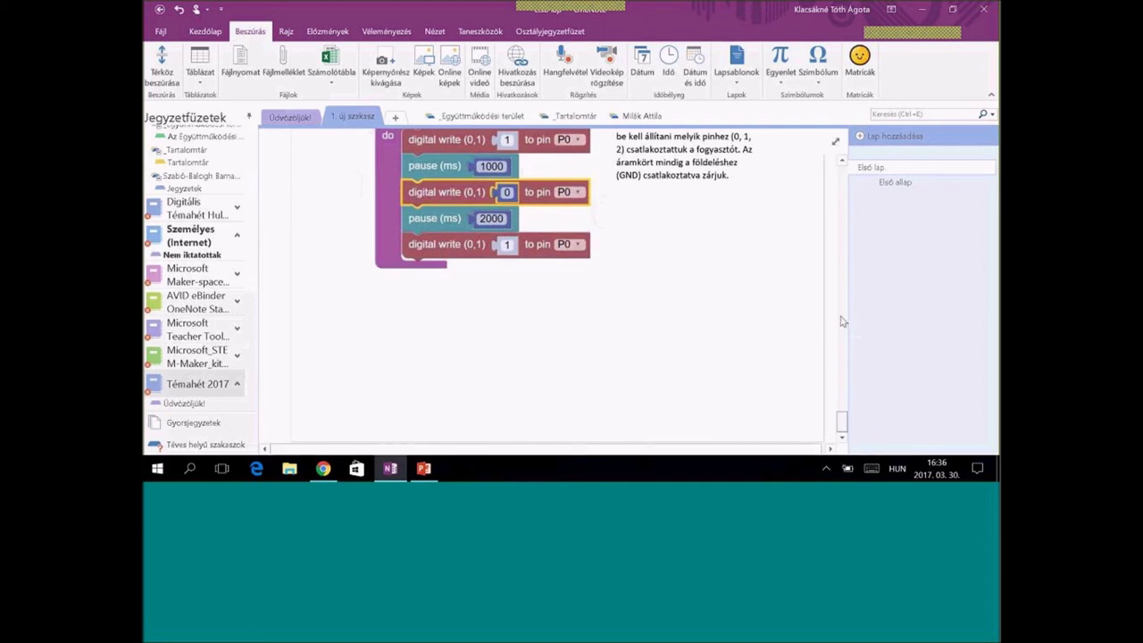
{"action": "scroll", "coordinate": [843, 322], "scroll_direction": "up", "scroll_amount": 10}
{"action": "scroll", "coordinate": [846, 217], "scroll_direction": "up", "scroll_amount": 10}
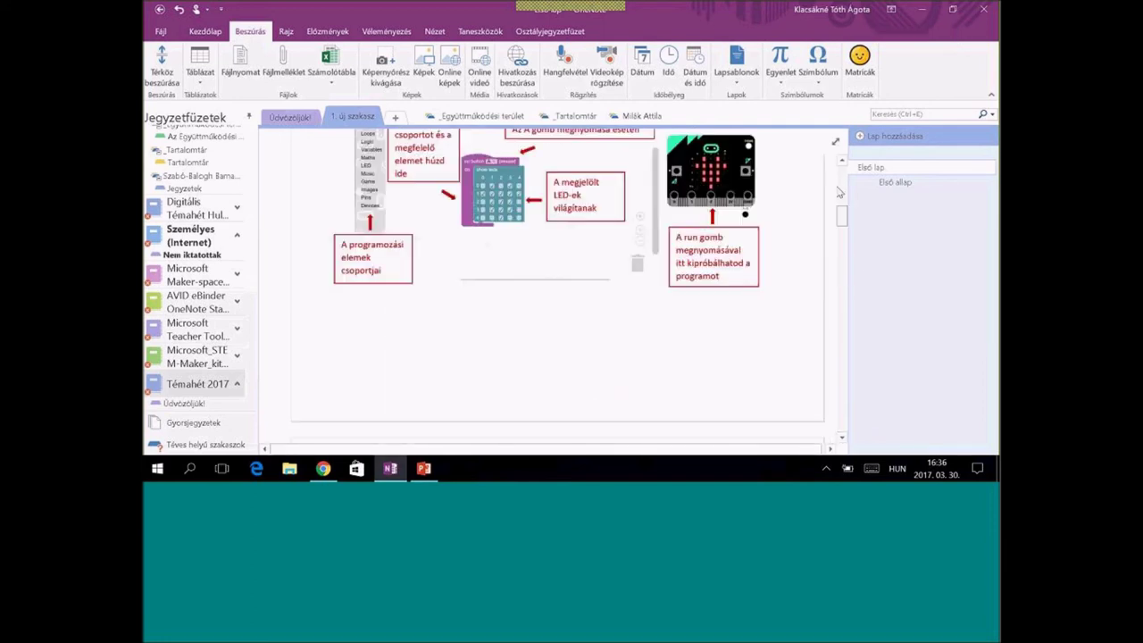
{"action": "left_click", "coordinate": [891, 184]}
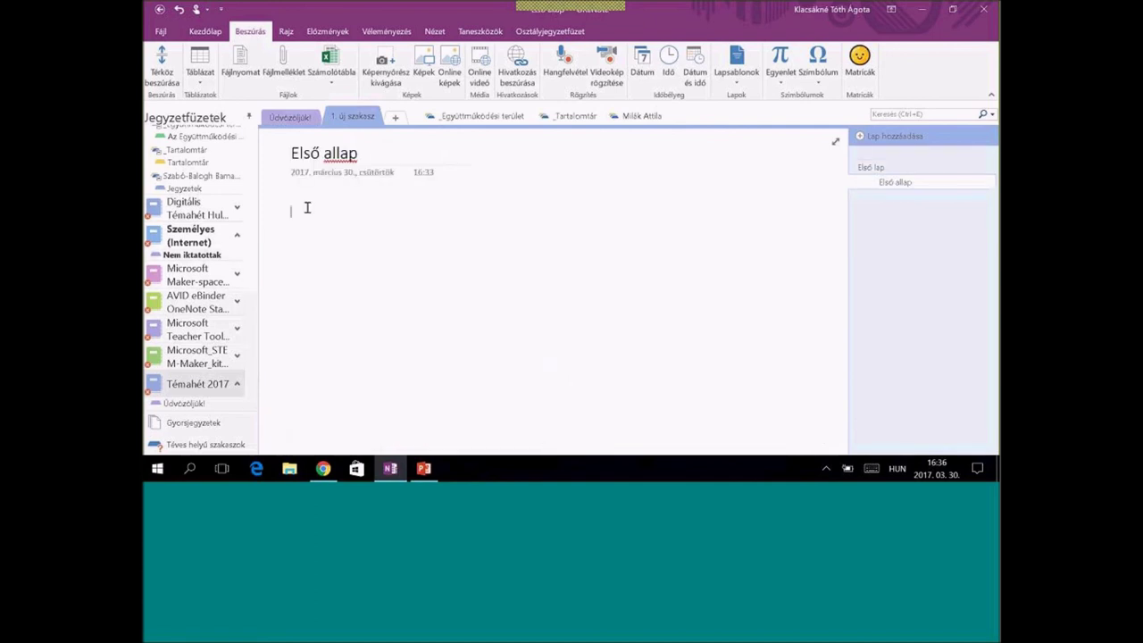